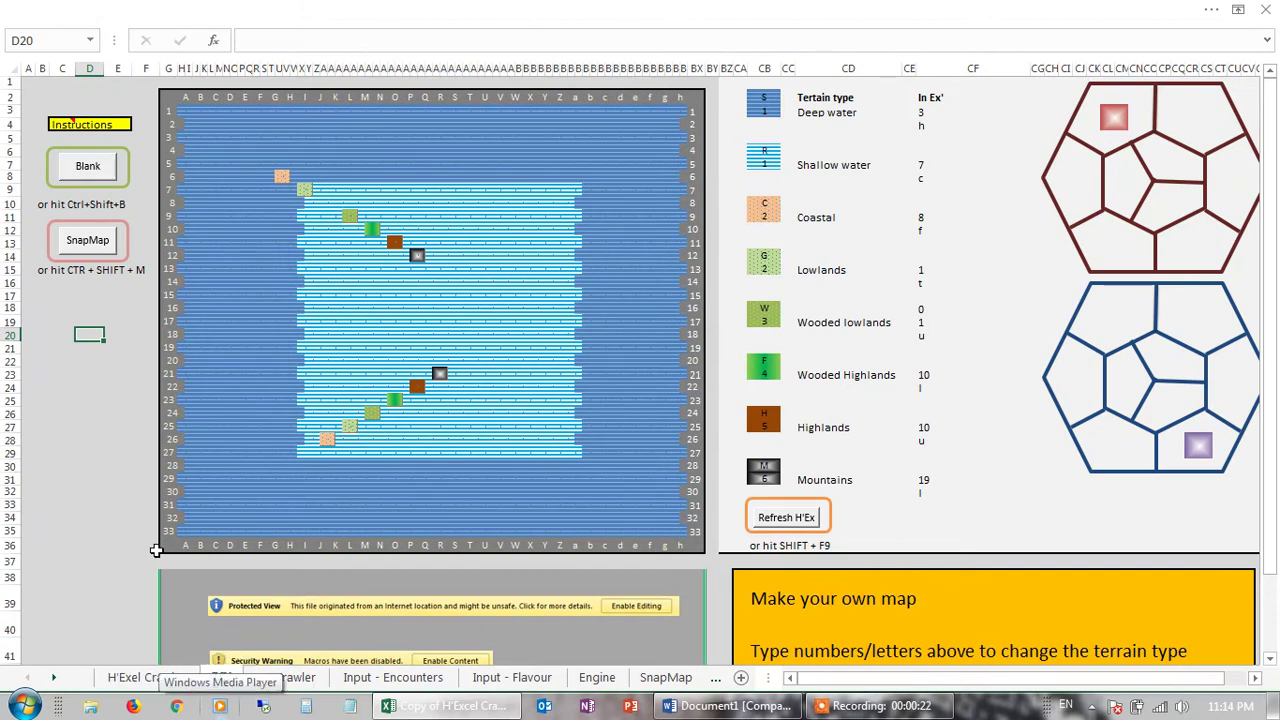
- Place mountain tiles 'm' and '6' in AR17 and AT17, with wooded highlands 'f' in AS18
{"action": "left_click", "coordinate": [100, 536]}
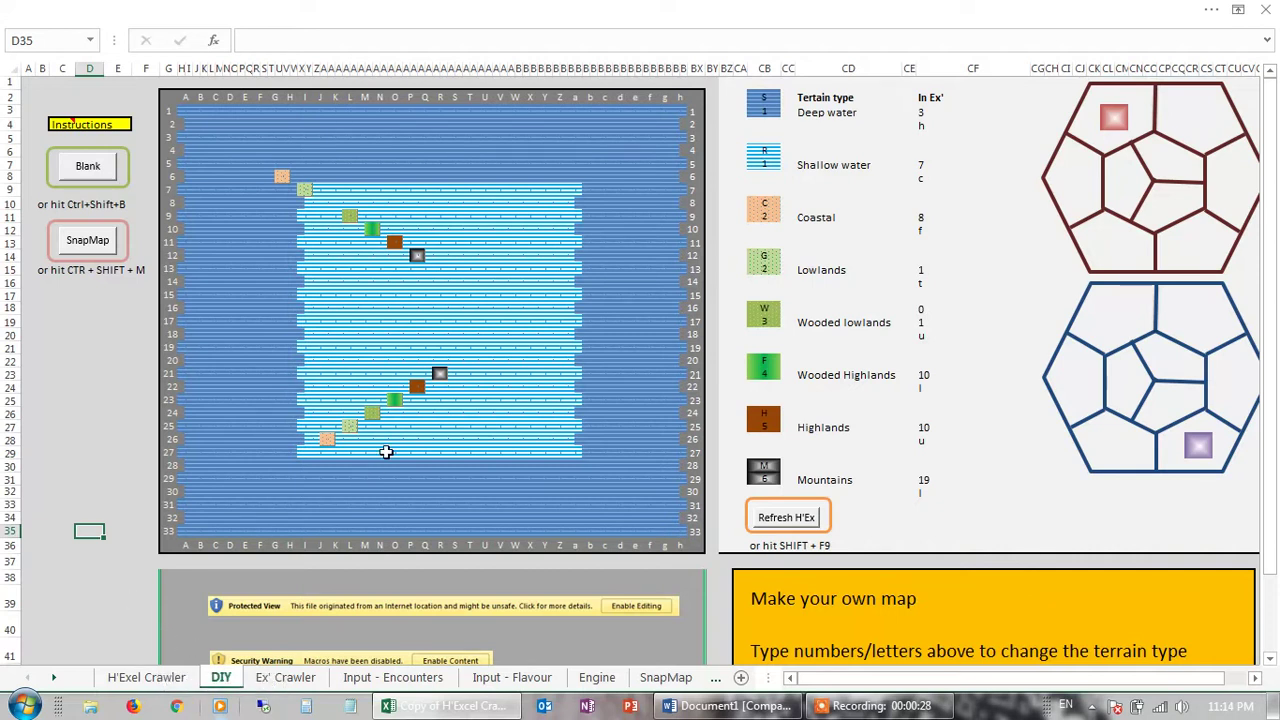
{"action": "left_click", "coordinate": [424, 297]}
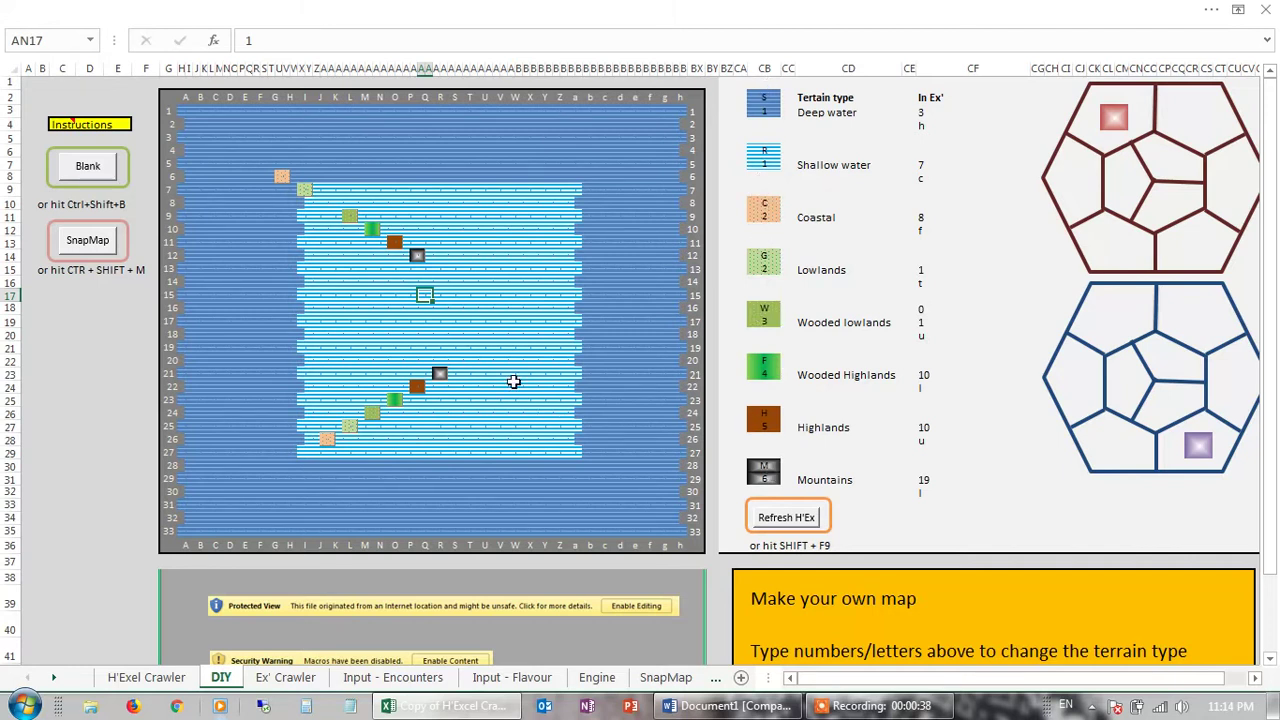
{"action": "left_click", "coordinate": [455, 300]}
{"action": "type", "text": "m"}
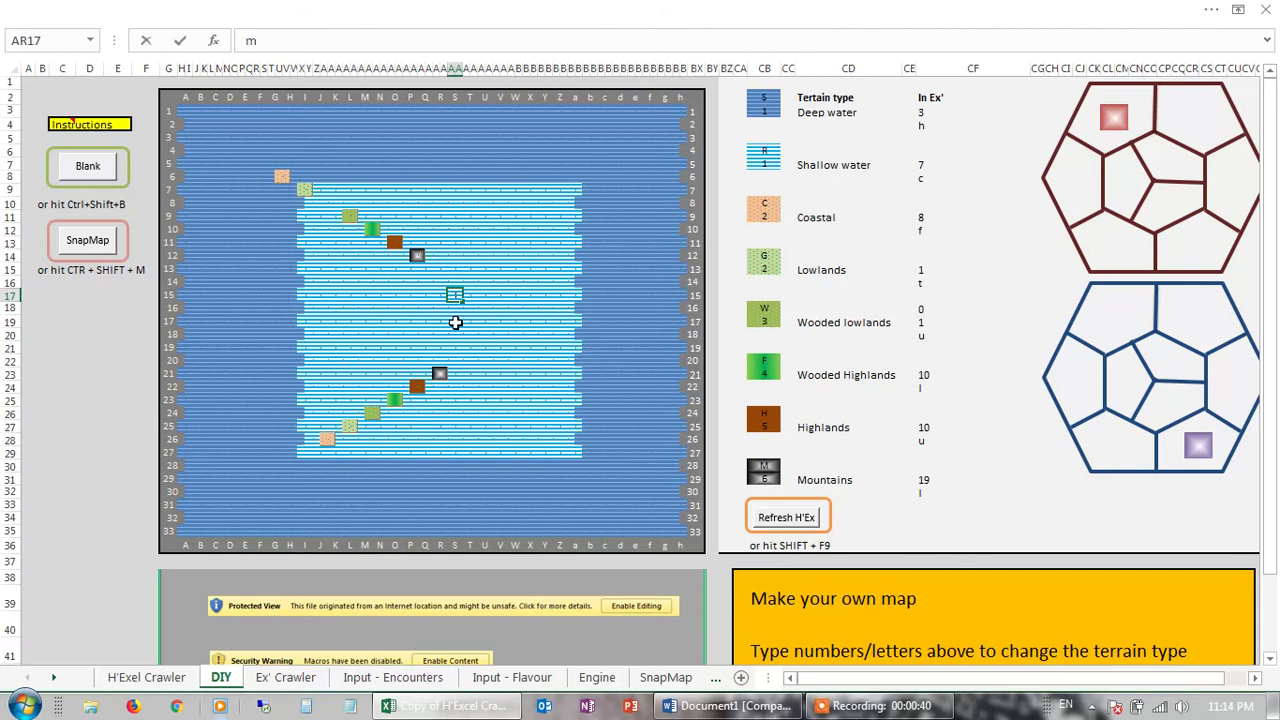
{"action": "left_click", "coordinate": [470, 296]}
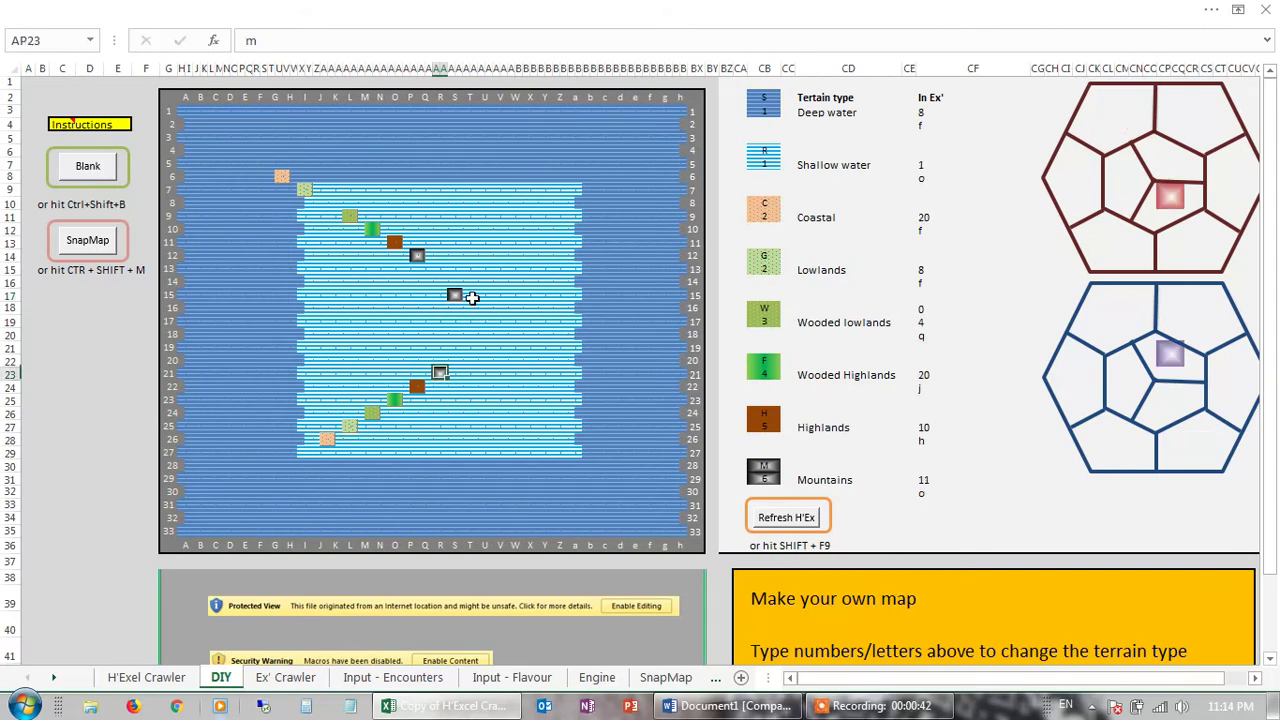
{"action": "type", "text": "6"}
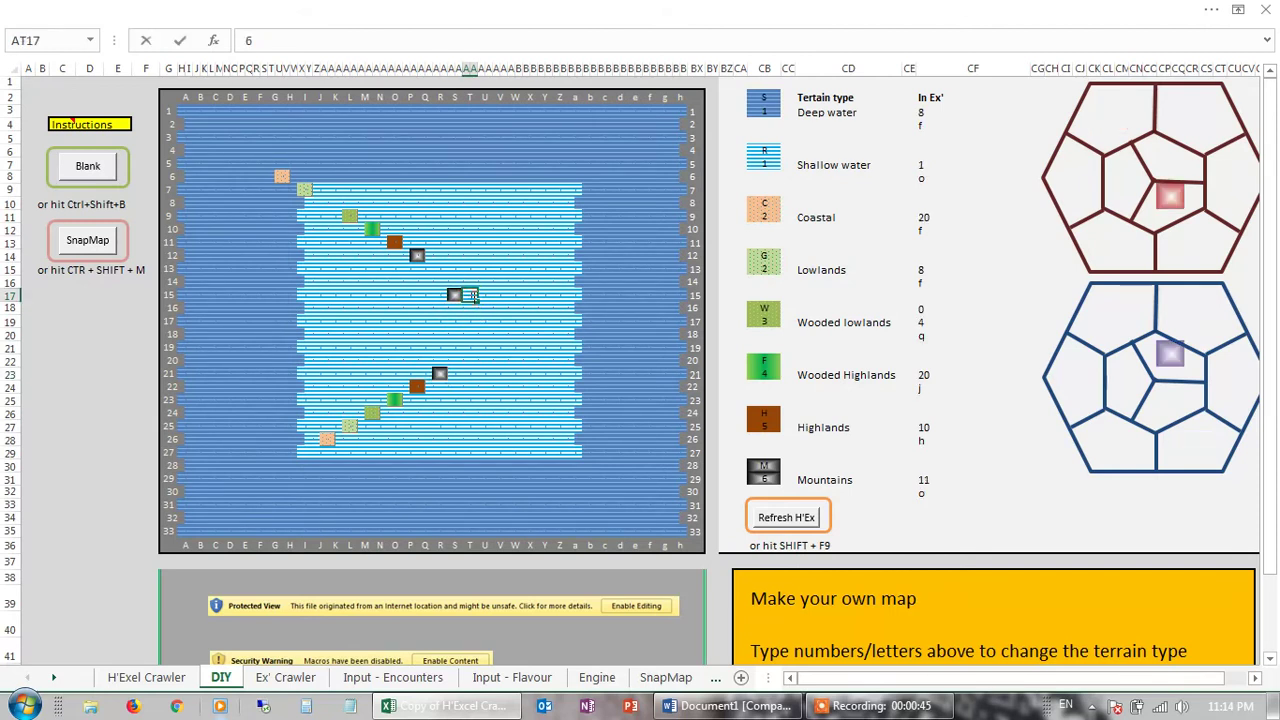
{"action": "left_click", "coordinate": [462, 308]}
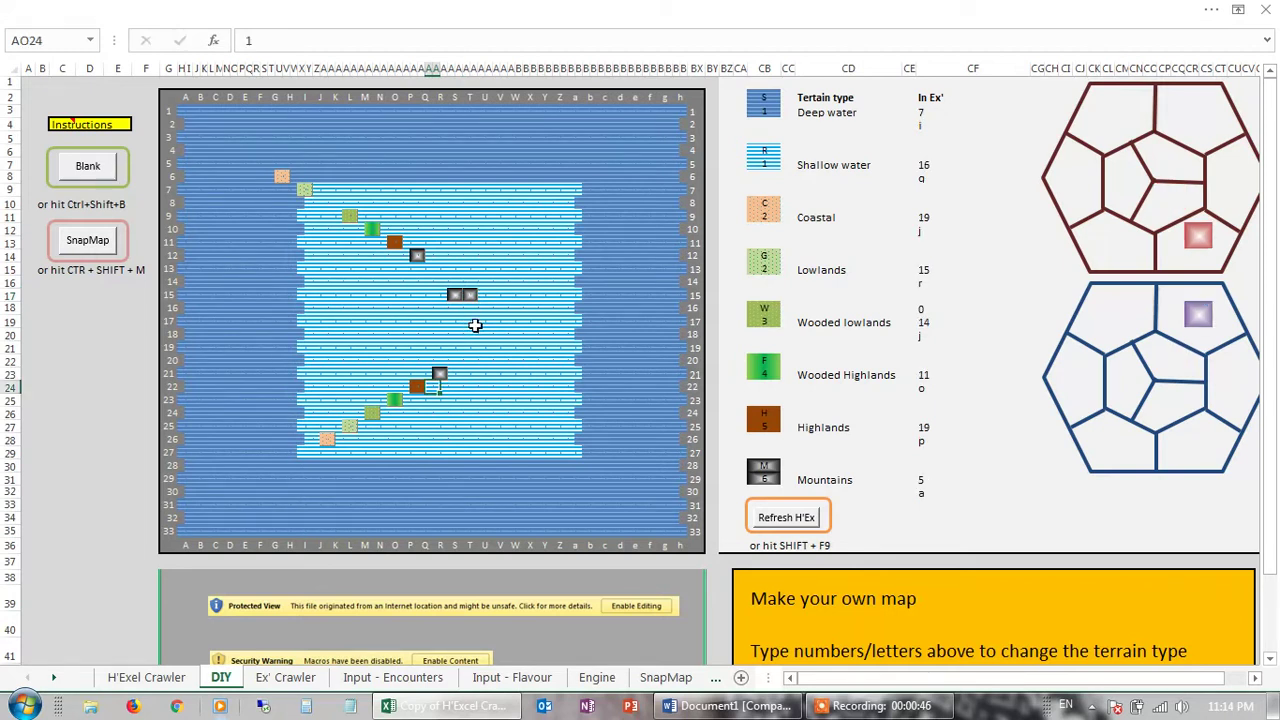
{"action": "type", "text": "f"}
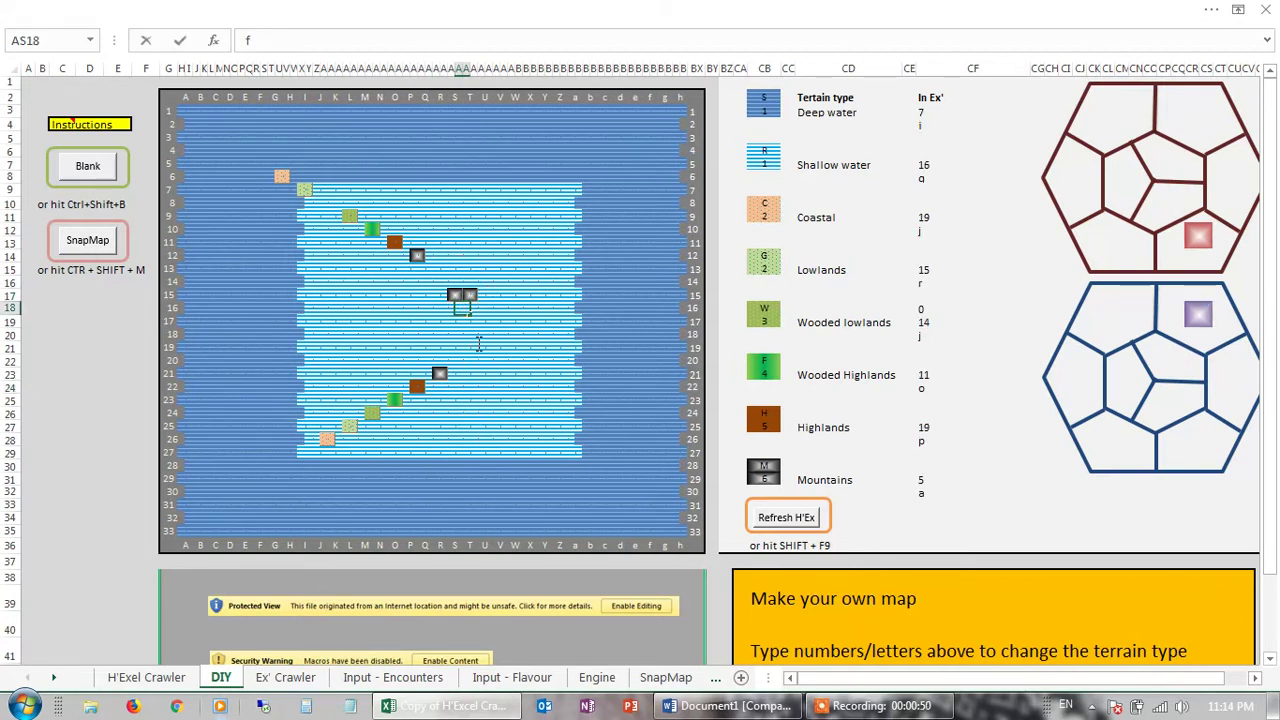
{"action": "key", "text": "Return"}
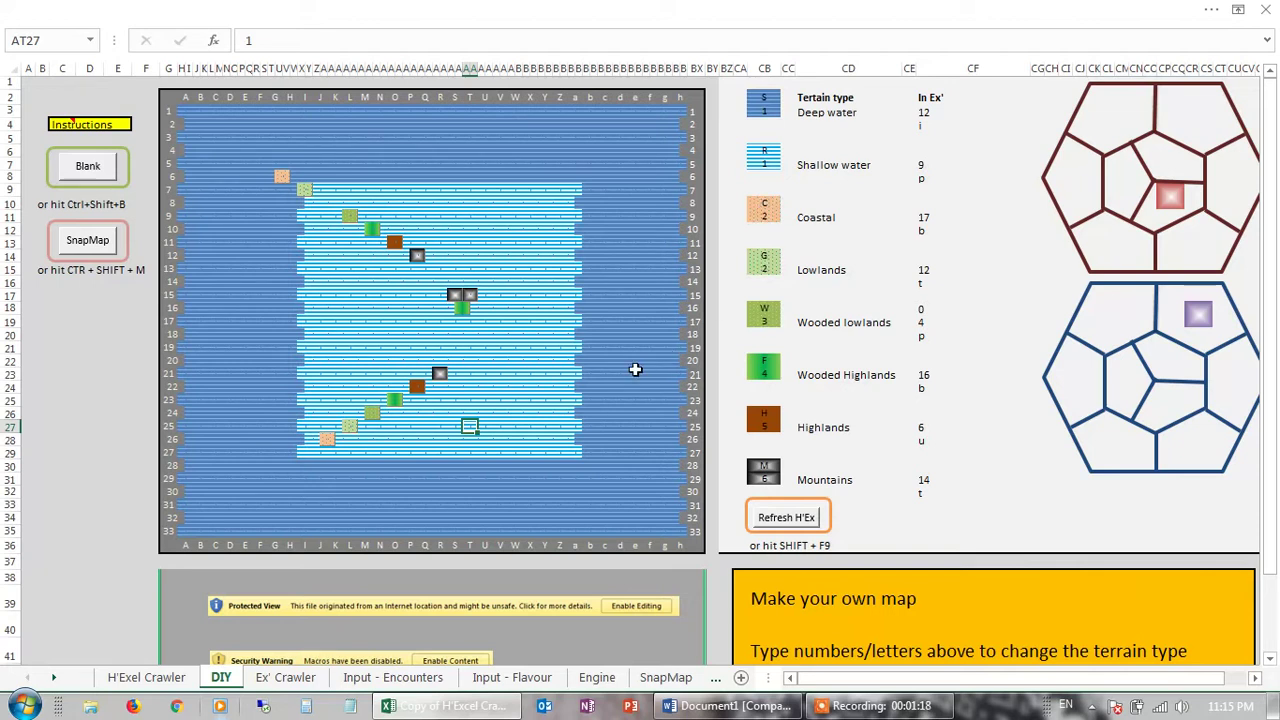
- Blank the DIY map of all tiles, then switch to the H'Exel Crawler sheet
{"action": "left_click", "coordinate": [80, 172]}
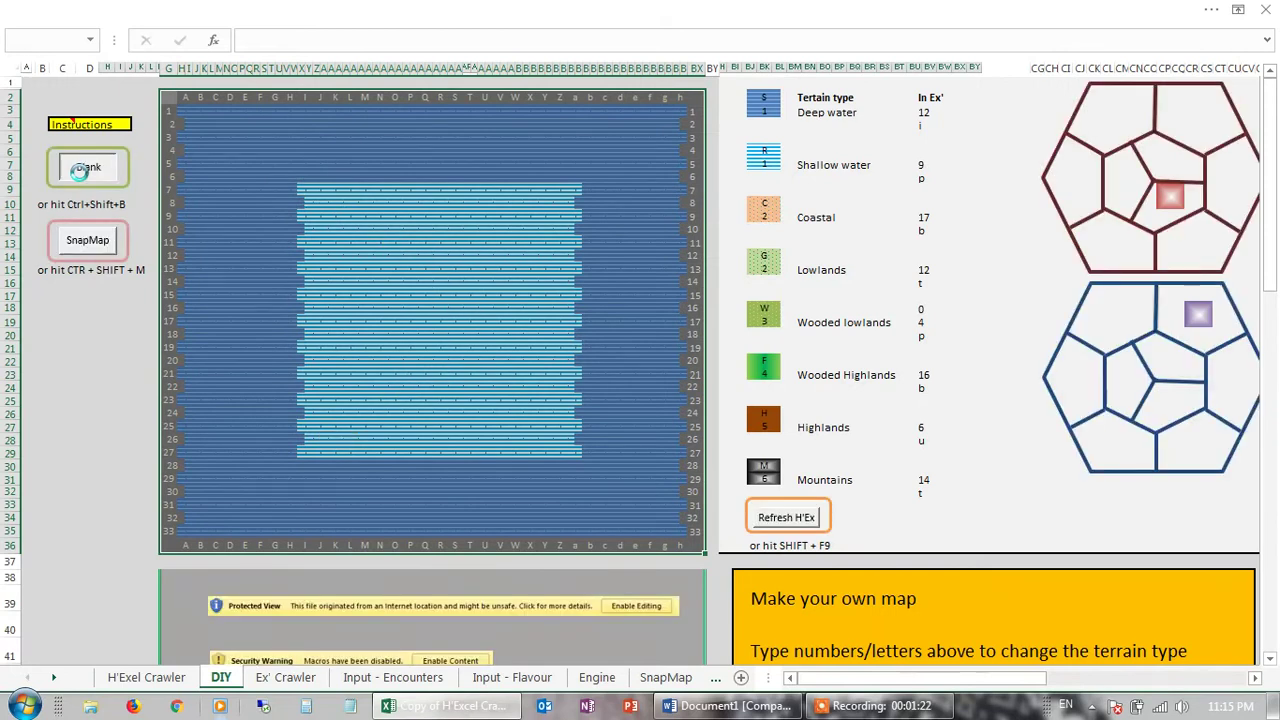
{"action": "left_click", "coordinate": [376, 322]}
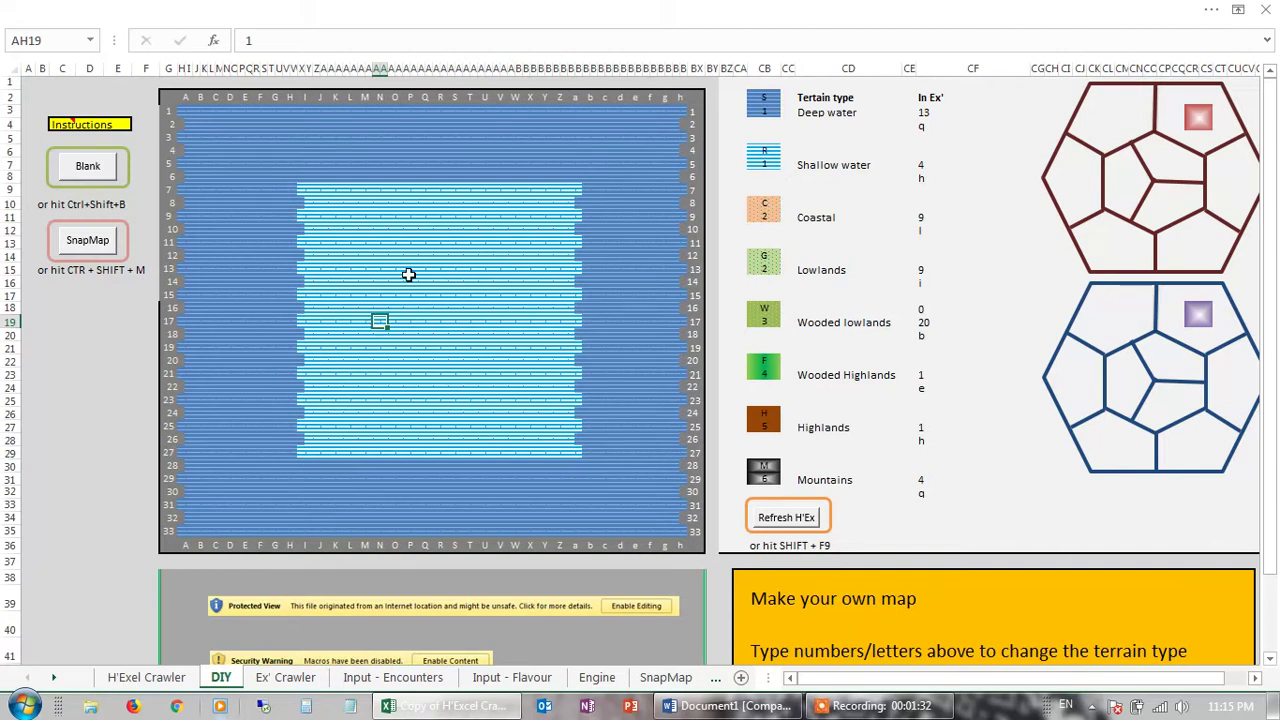
{"action": "left_click", "coordinate": [150, 680]}
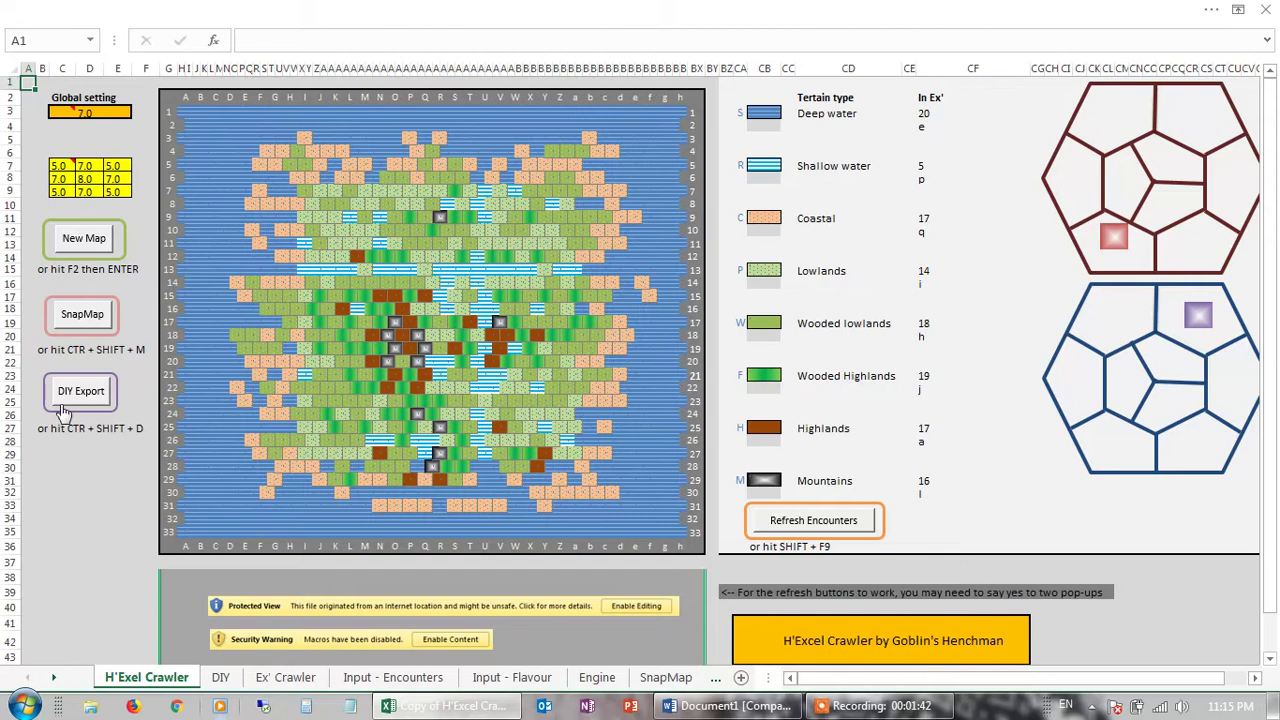
- Enter weightings 0 in C9, -10 in D8 and 12 in E7
{"action": "left_click", "coordinate": [57, 192]}
{"action": "type", "text": "0"}
{"action": "left_click", "coordinate": [88, 178]}
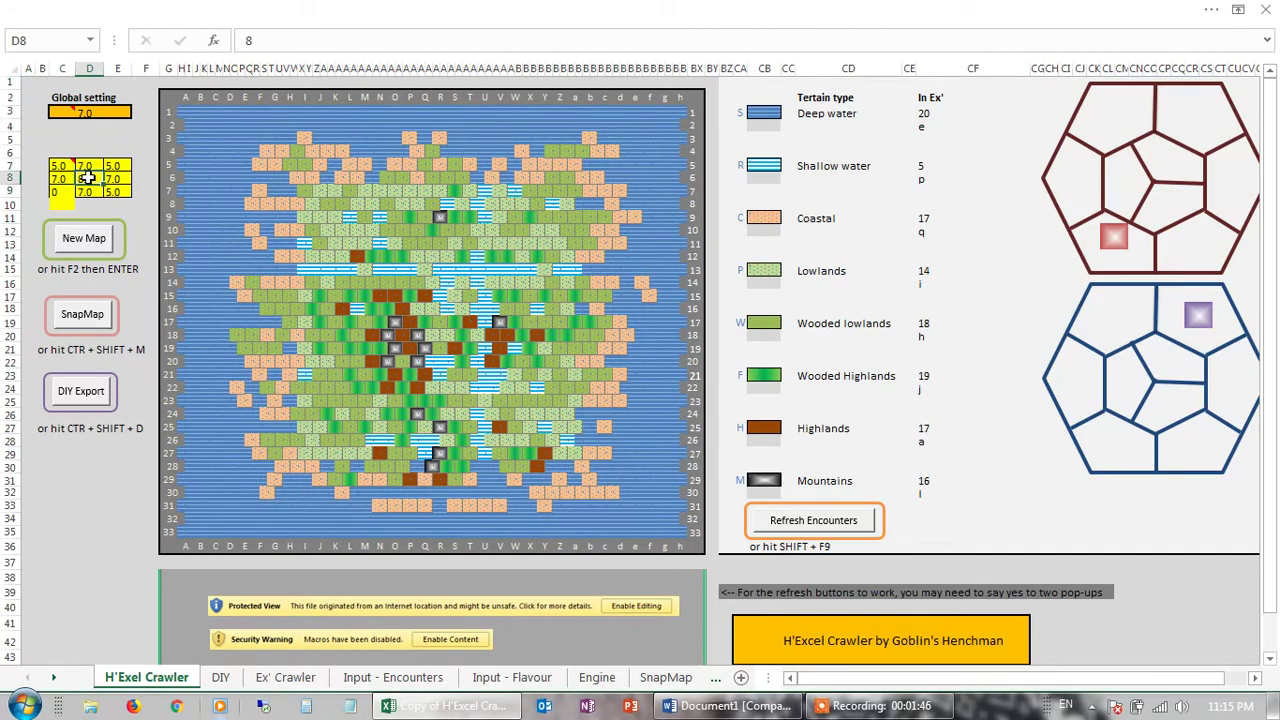
{"action": "type", "text": "-10"}
{"action": "left_click", "coordinate": [116, 167]}
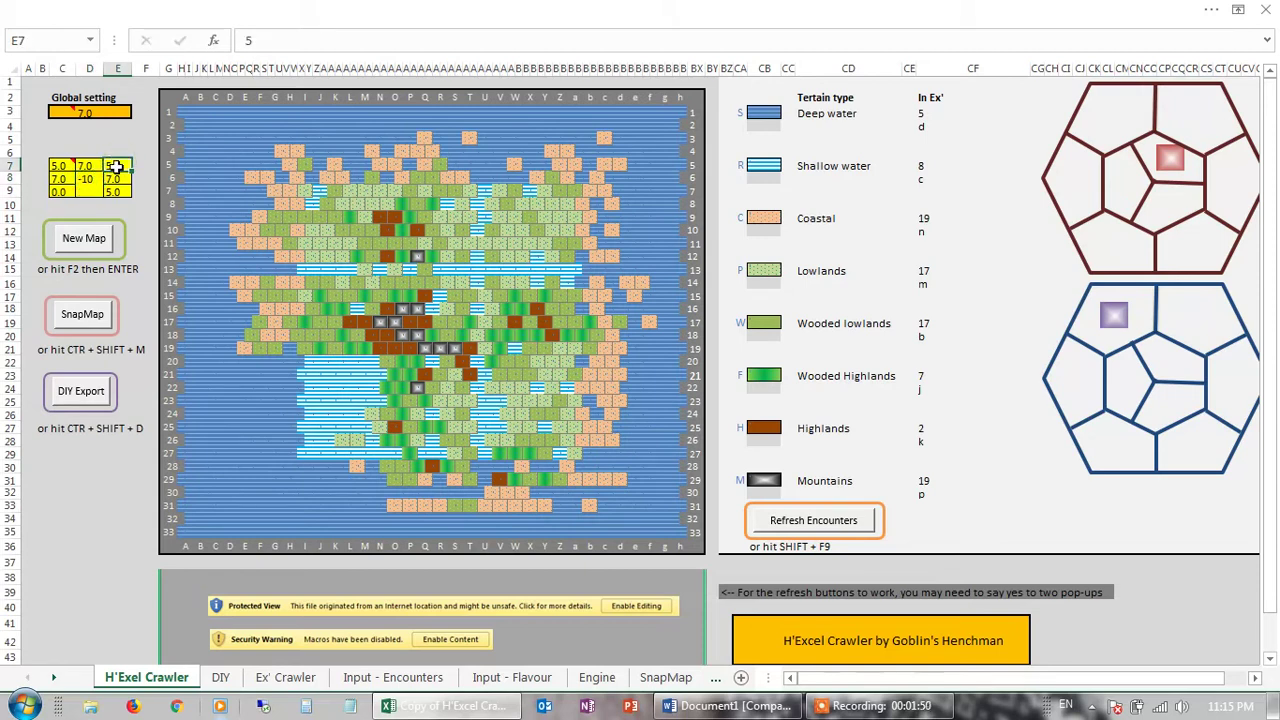
{"action": "type", "text": "12"}
{"action": "key", "text": "Return"}
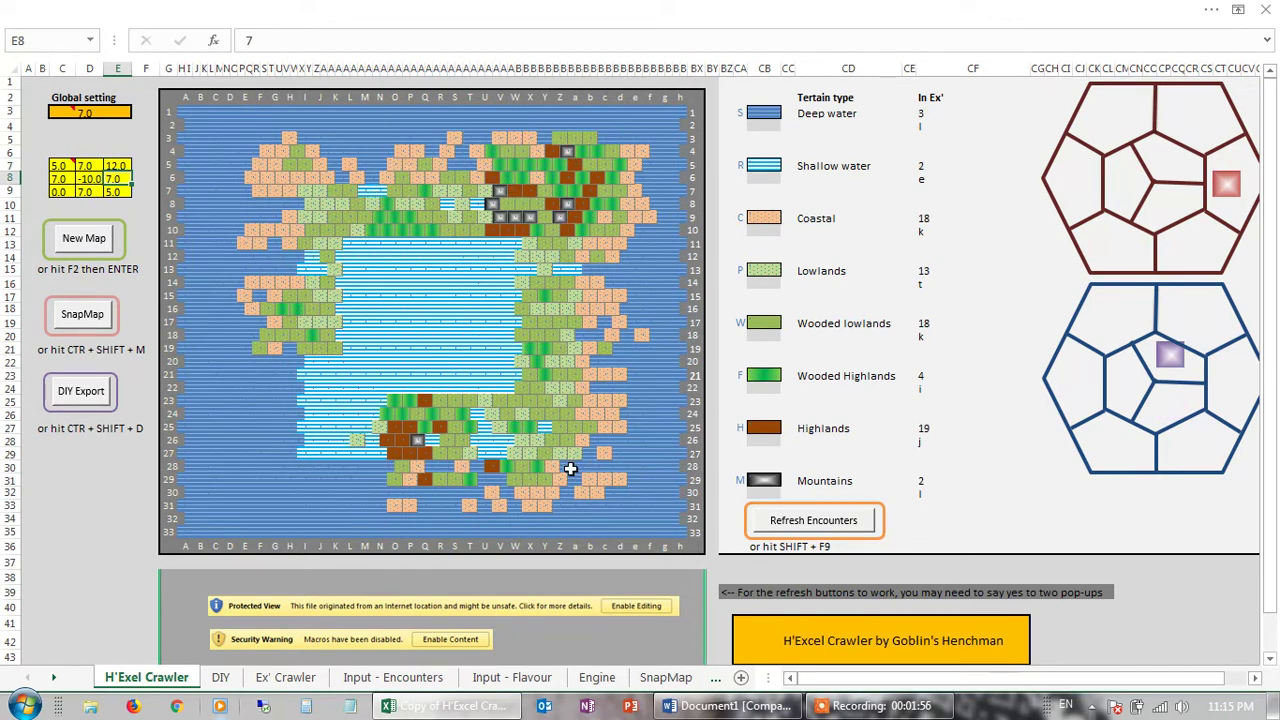
- Type 'm' into AM18, AM19 and AM20 to stack three mountain hexes in the lake
{"action": "left_click", "coordinate": [418, 308]}
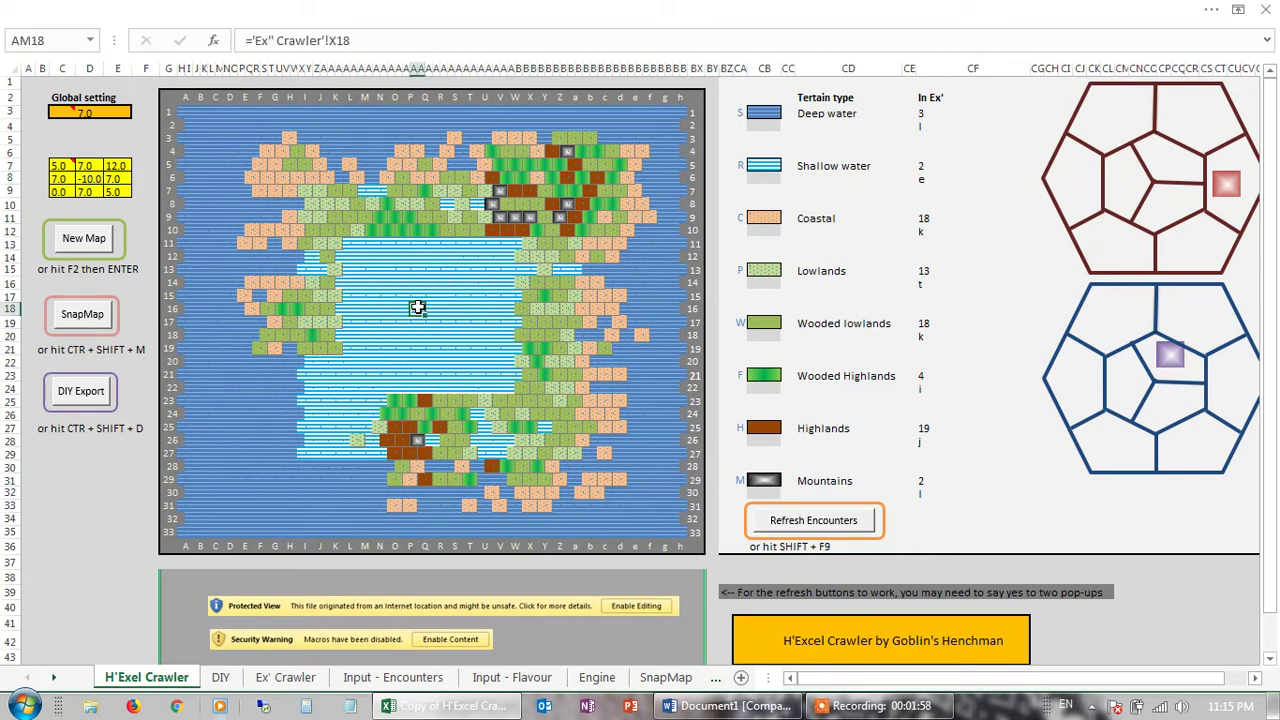
{"action": "type", "text": "m"}
{"action": "key", "text": "Return"}
{"action": "type", "text": "m"}
{"action": "key", "text": "Return"}
{"action": "type", "text": "m"}
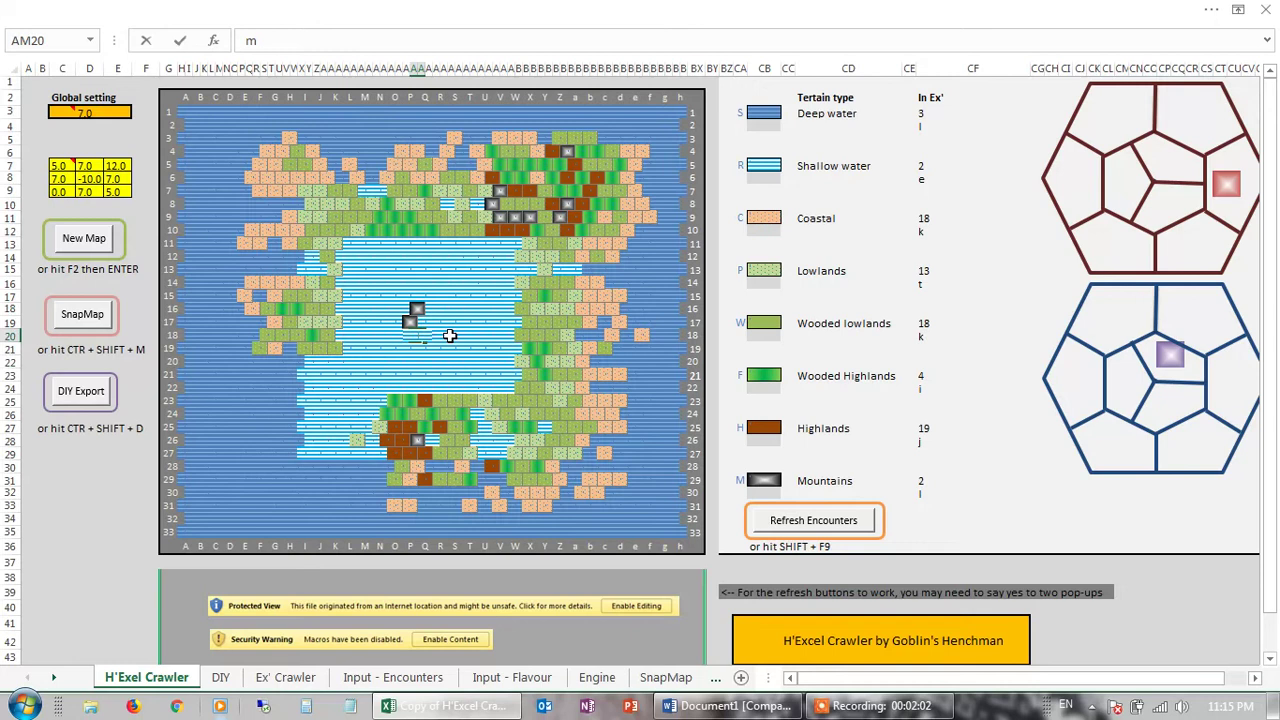
{"action": "left_click", "coordinate": [449, 338]}
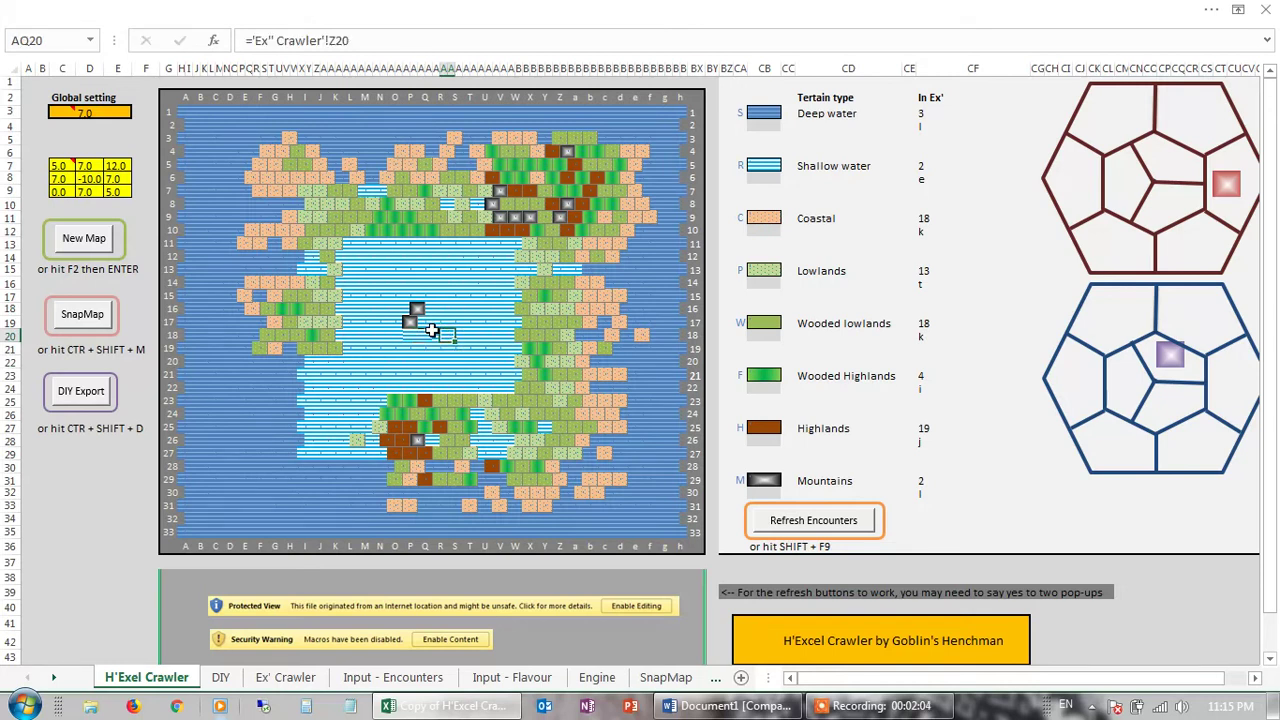
- Make AN19 deep water with 's' and generate a New Map around the placed tiles
{"action": "left_click", "coordinate": [427, 321]}
{"action": "type", "text": "s"}
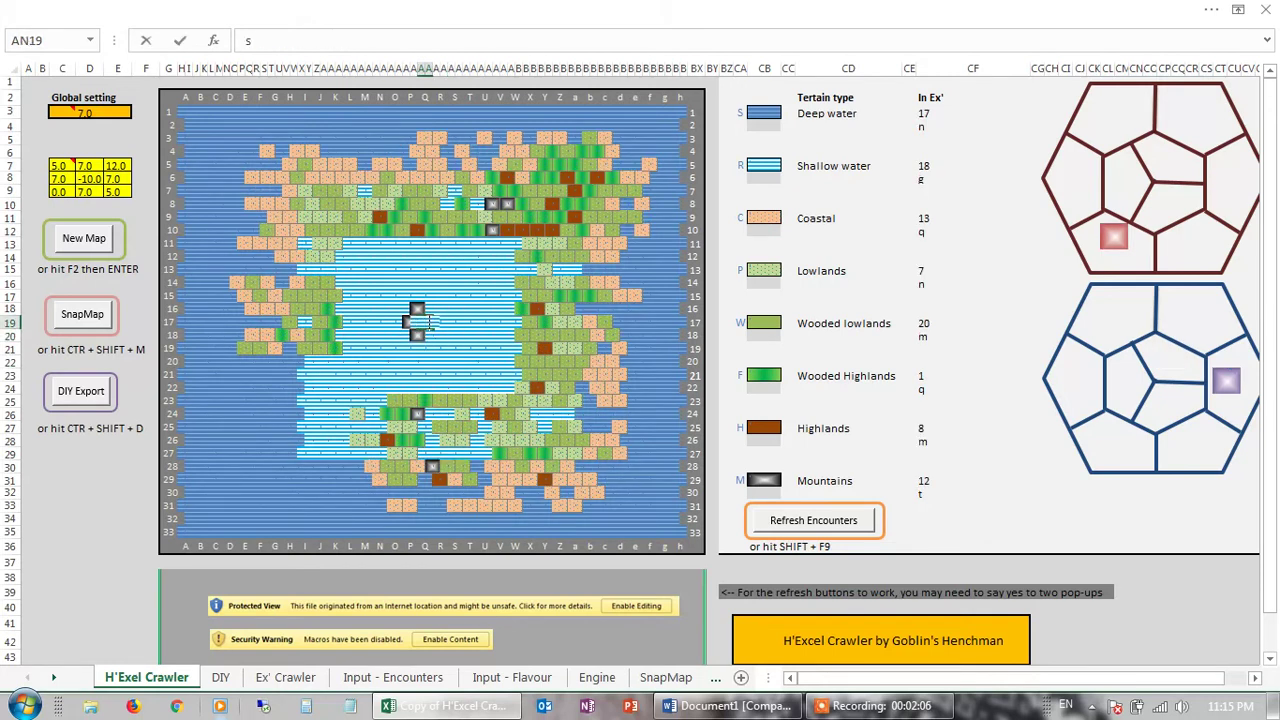
{"action": "left_click", "coordinate": [414, 375]}
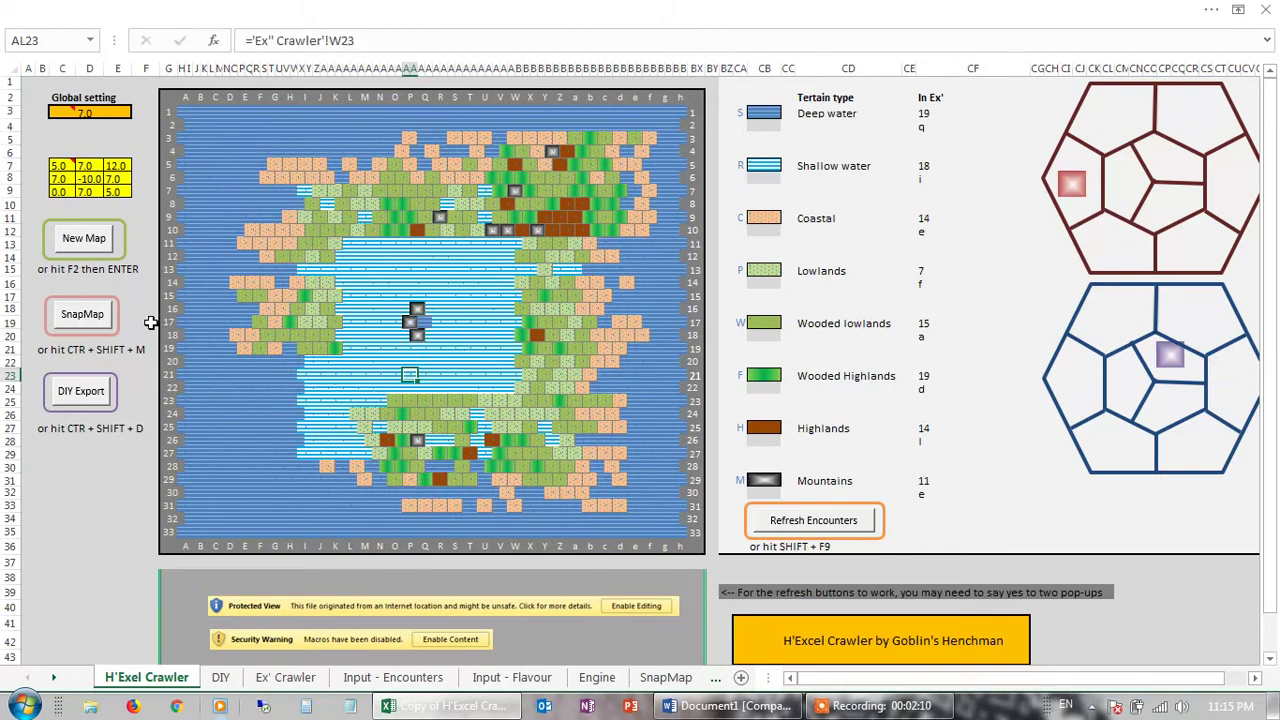
{"action": "left_click", "coordinate": [86, 248]}
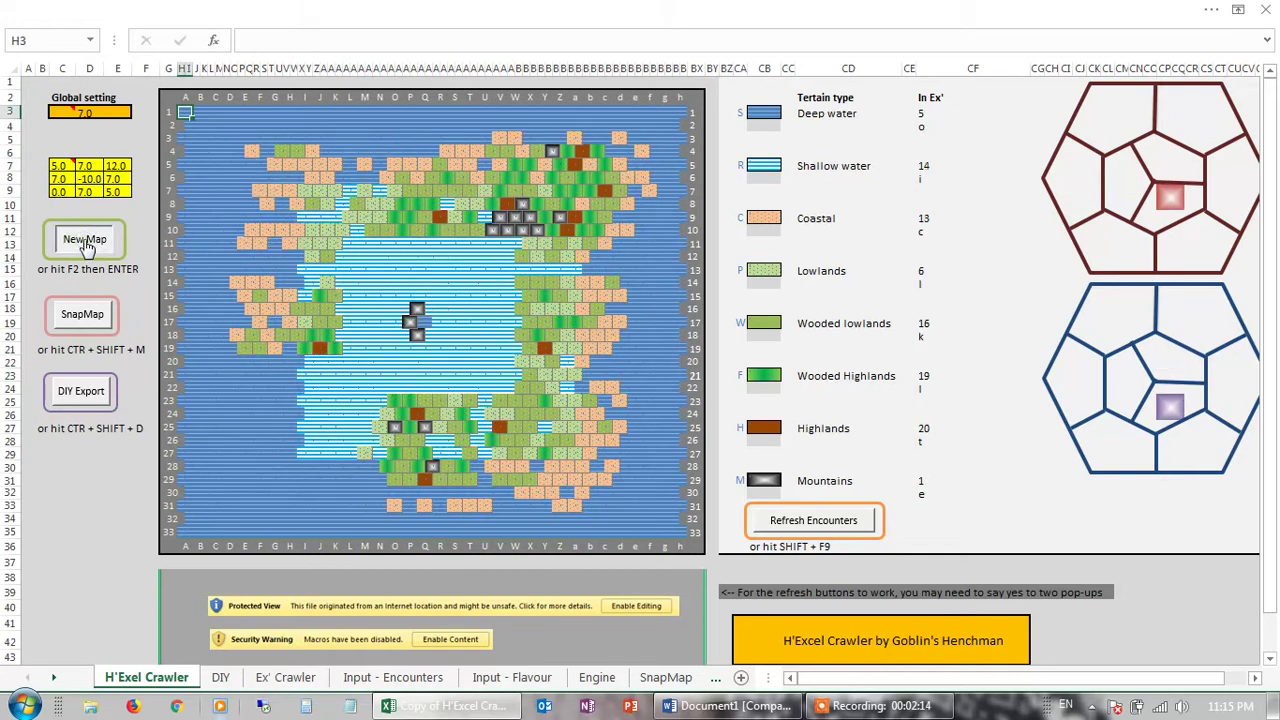
- Regenerate the terrain map three more times with New Map, keeping the lagoon mountains
{"action": "left_click", "coordinate": [86, 248]}
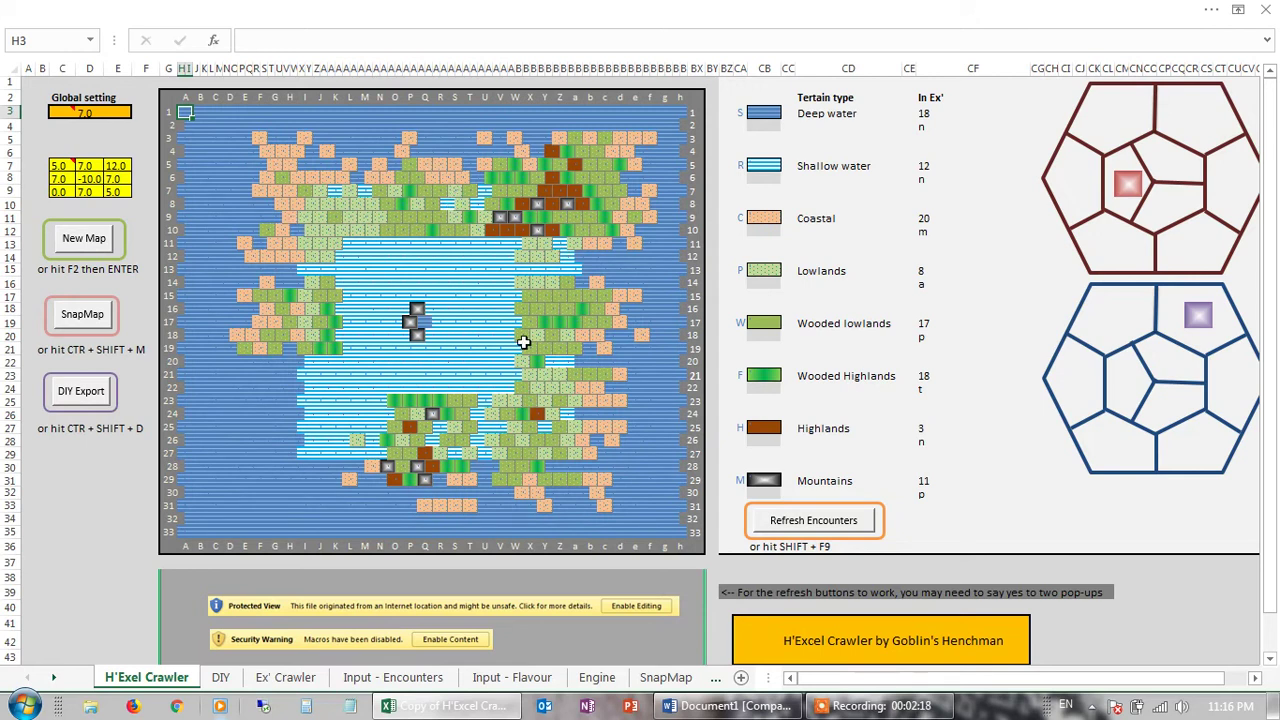
{"action": "left_click", "coordinate": [100, 246]}
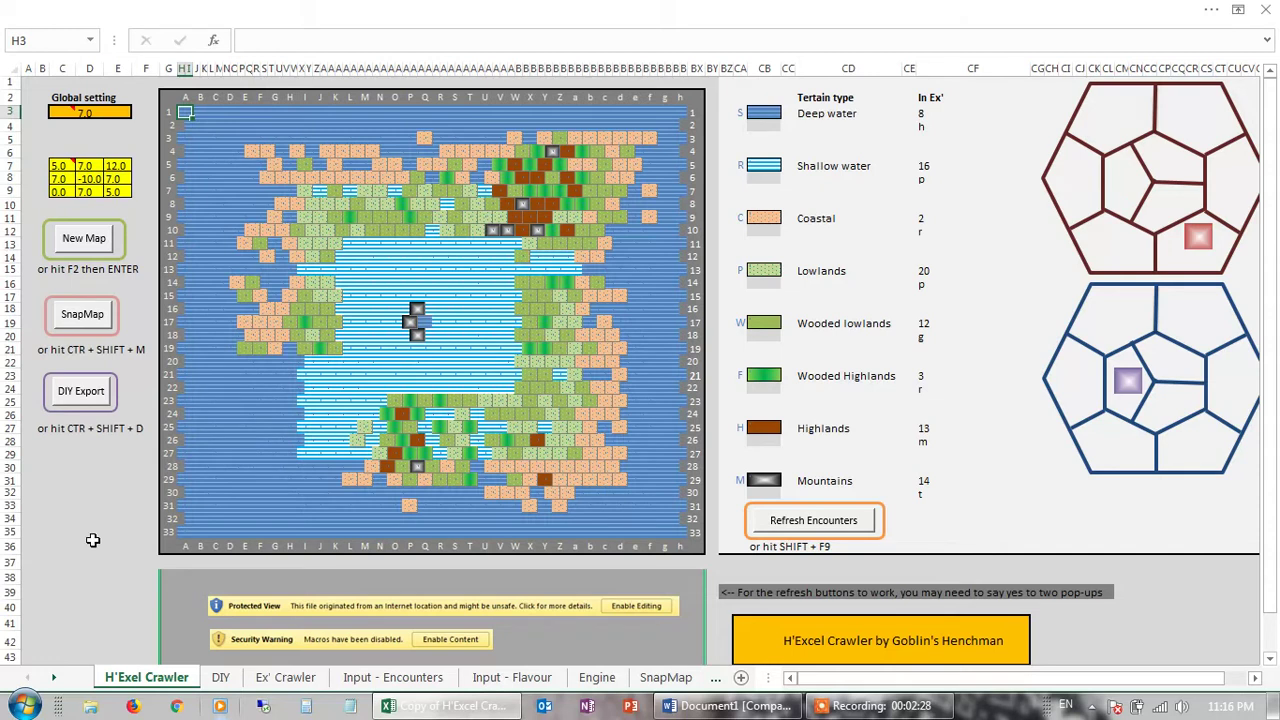
{"action": "left_click", "coordinate": [89, 248]}
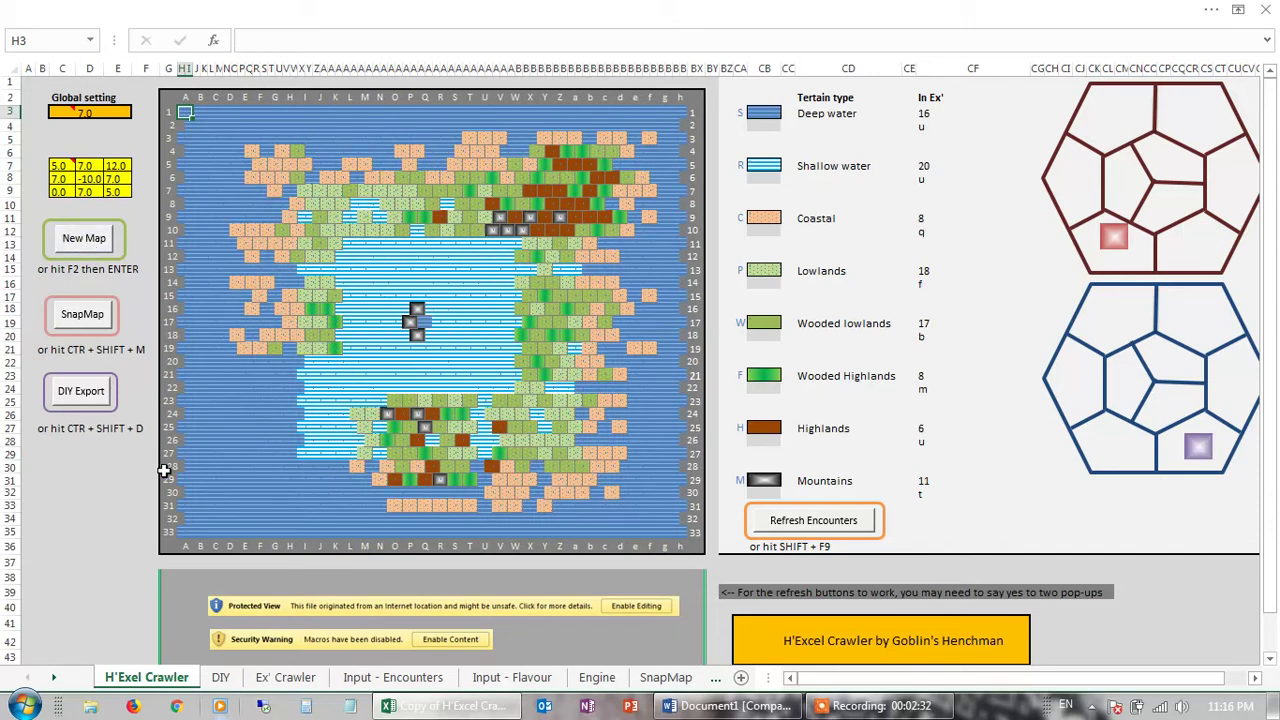
- Export the generated map with DIY Export and view it on the DIY sheet
{"action": "left_click", "coordinate": [80, 398]}
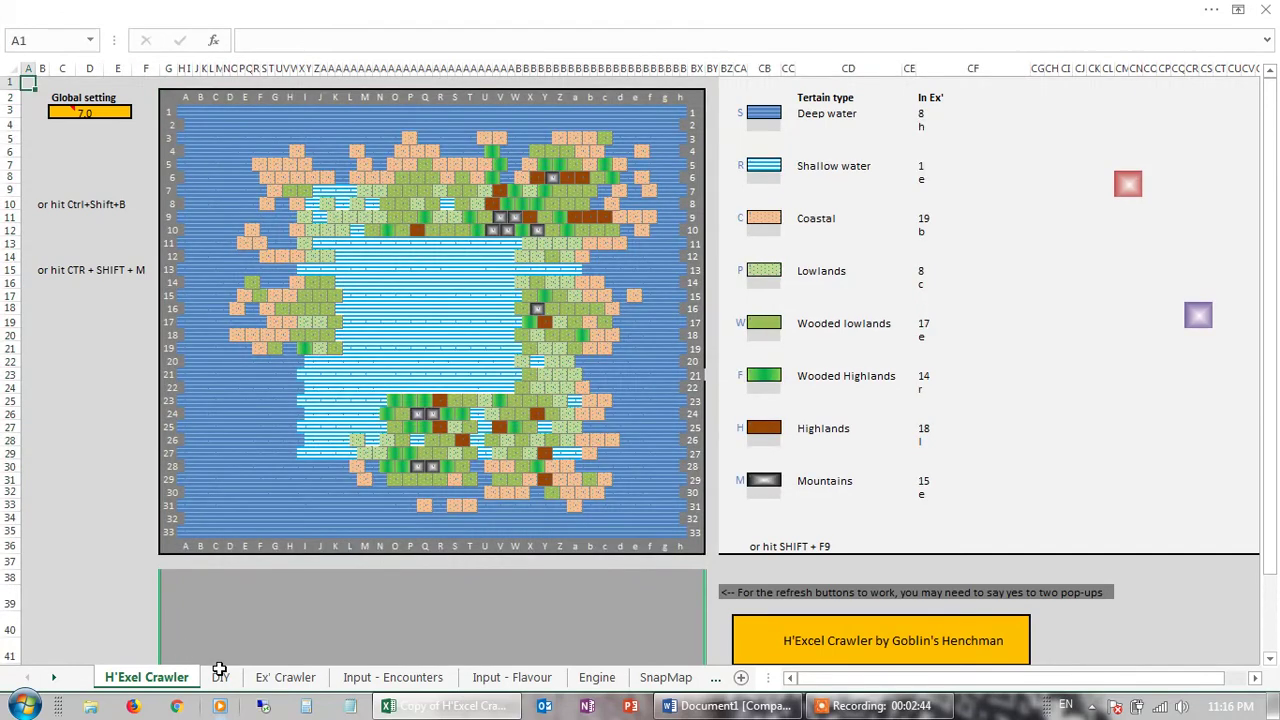
{"action": "left_click", "coordinate": [221, 677]}
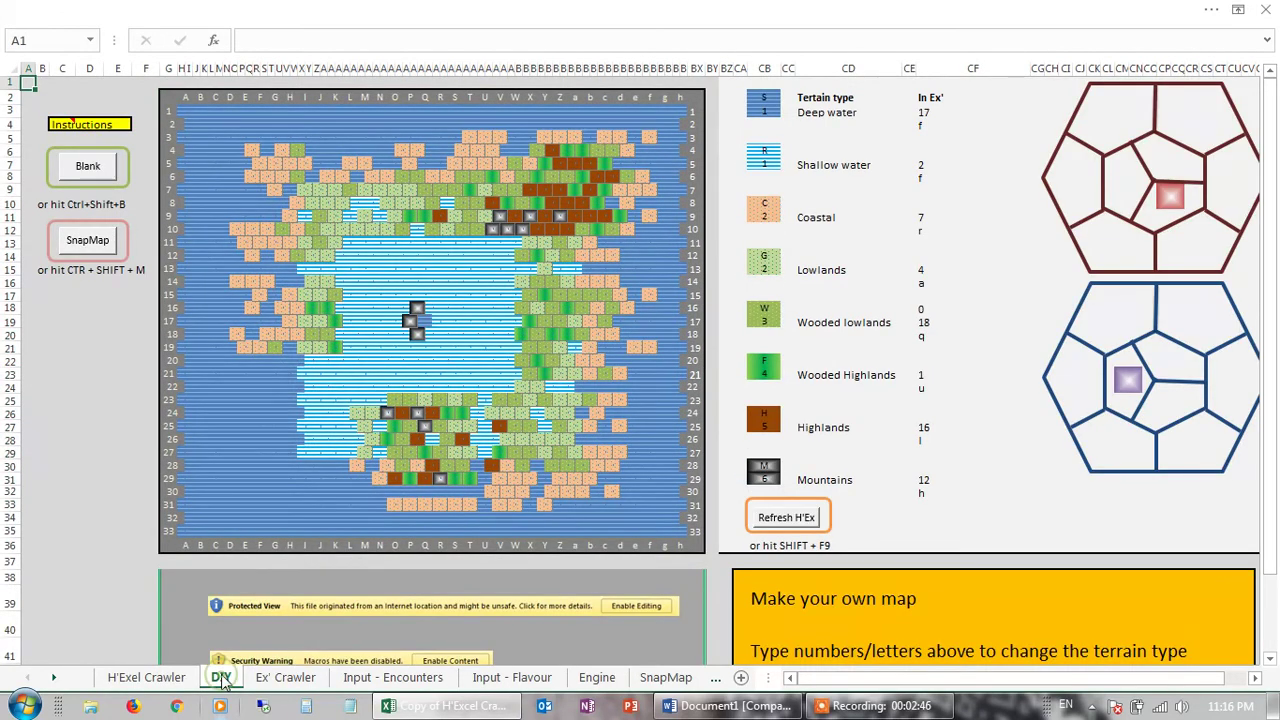
{"action": "left_click", "coordinate": [430, 333]}
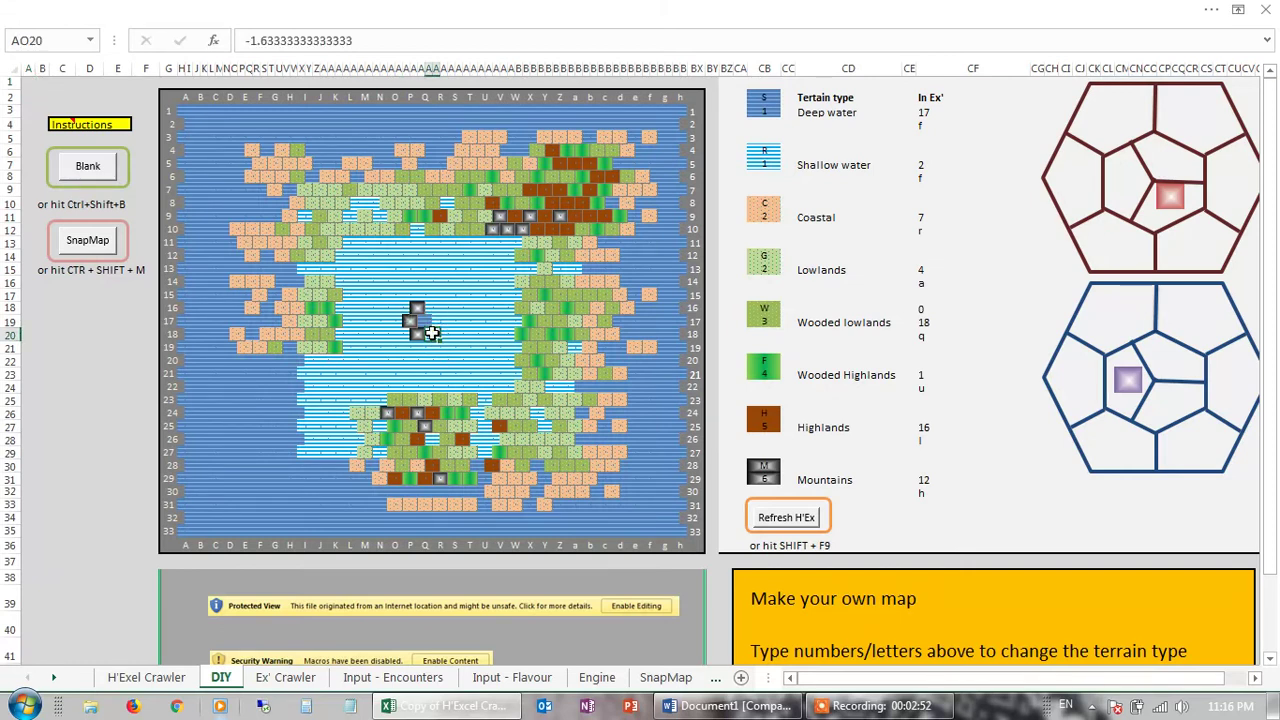
- Turn AO20 through AO25 into deep water by entering 's' in each
{"action": "type", "text": "s"}
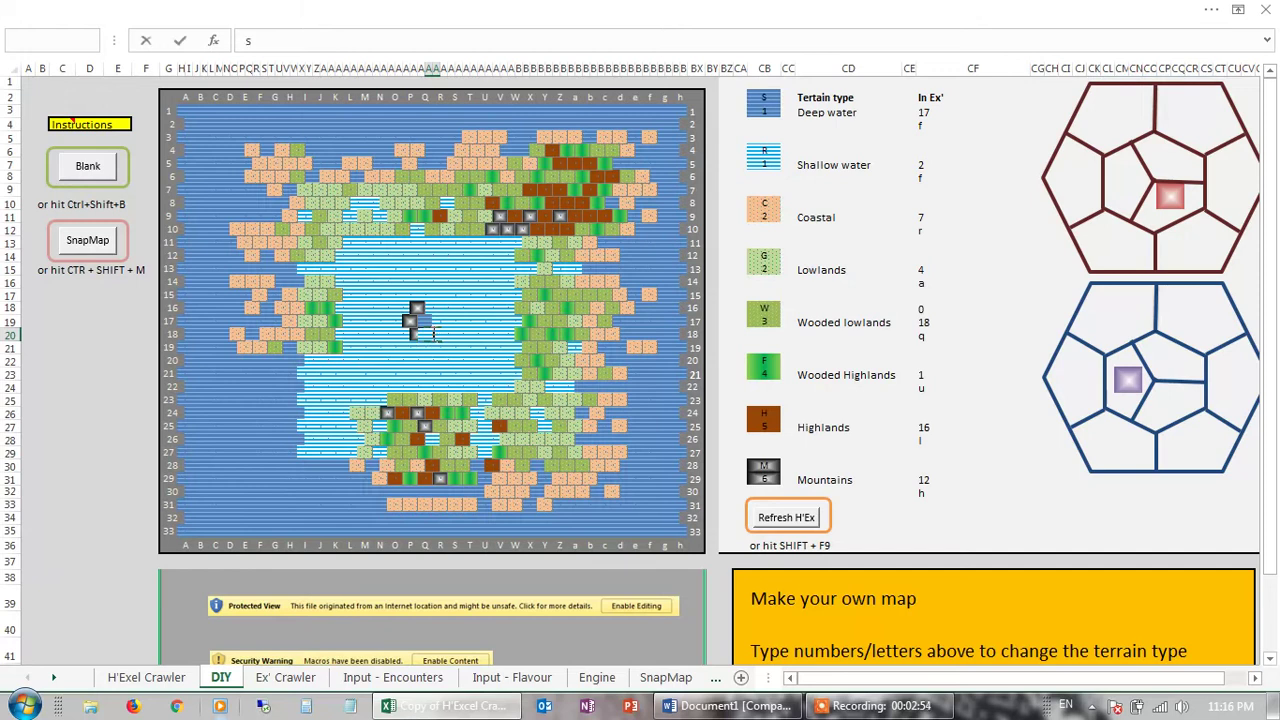
{"action": "key", "text": "Return"}
{"action": "type", "text": "s"}
{"action": "key", "text": "Return"}
{"action": "type", "text": "s"}
{"action": "key", "text": "Return"}
{"action": "type", "text": "s"}
{"action": "key", "text": "Return"}
{"action": "type", "text": "s"}
{"action": "key", "text": "Return"}
{"action": "type", "text": "s"}
{"action": "key", "text": "Return"}
- Make BG10 deep water with 's' as well
{"action": "left_click", "coordinate": [568, 204]}
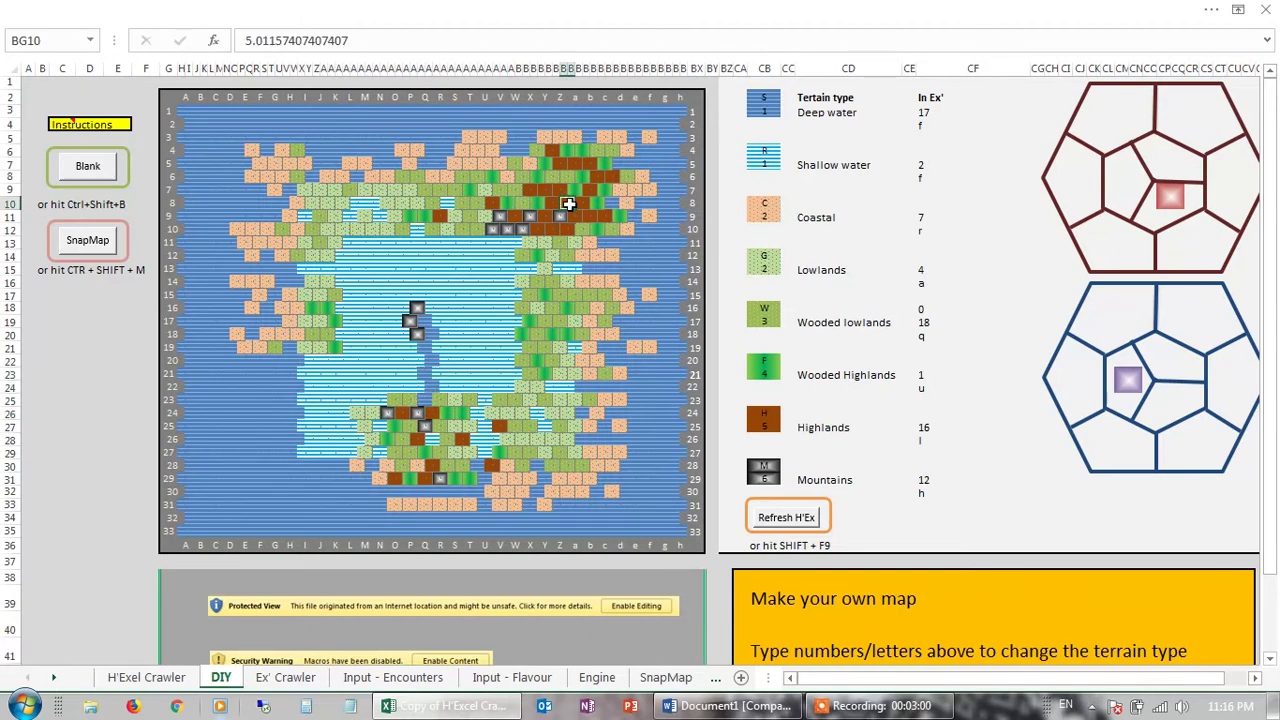
{"action": "type", "text": "s"}
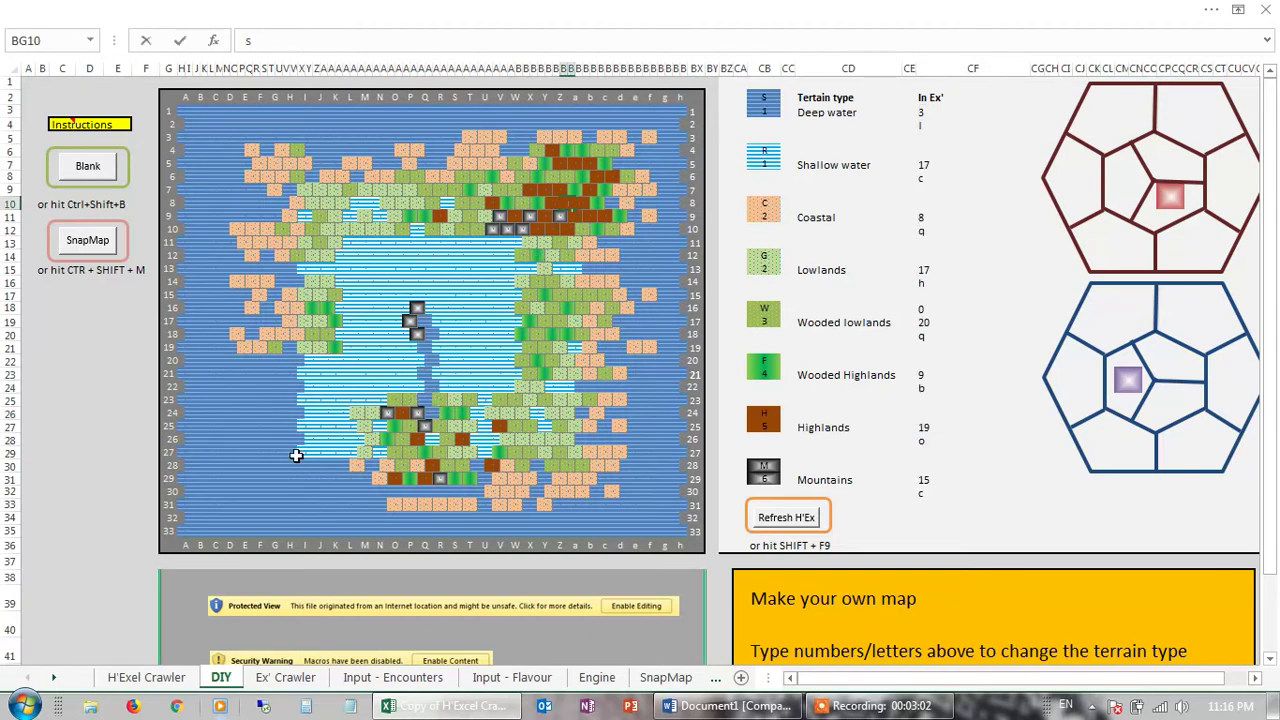
{"action": "key", "text": "Return"}
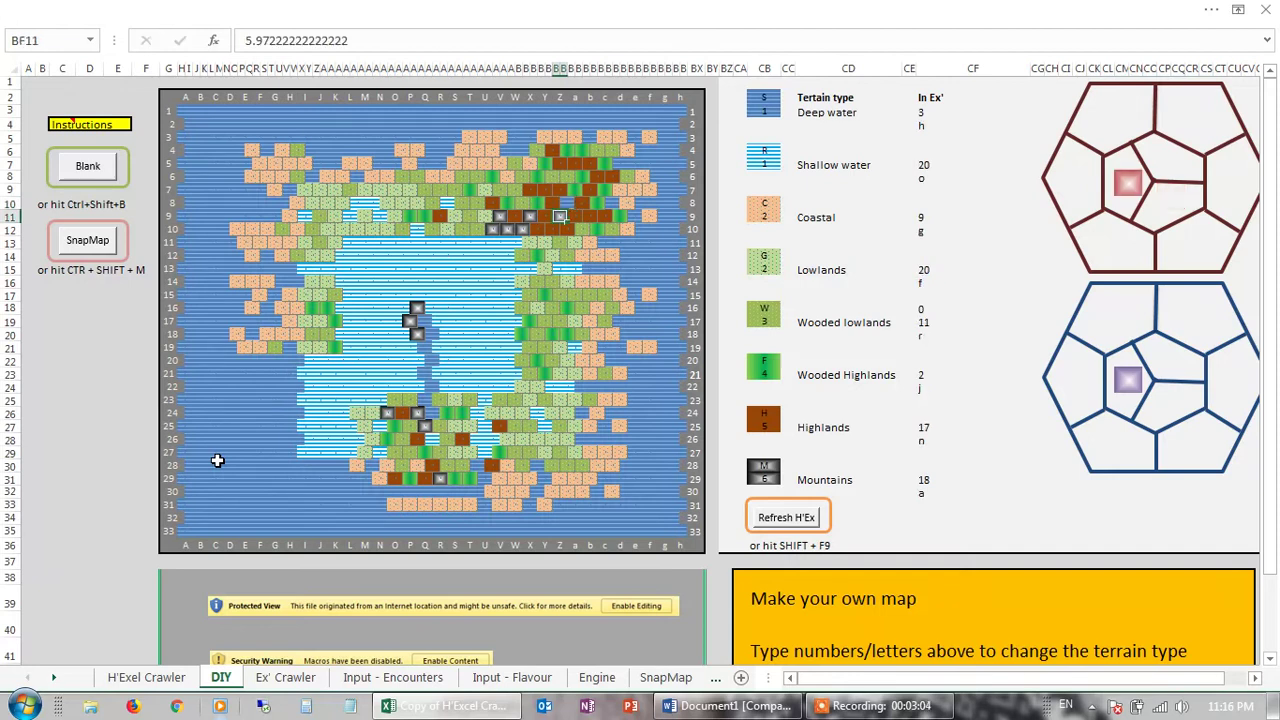
{"action": "left_click", "coordinate": [232, 479]}
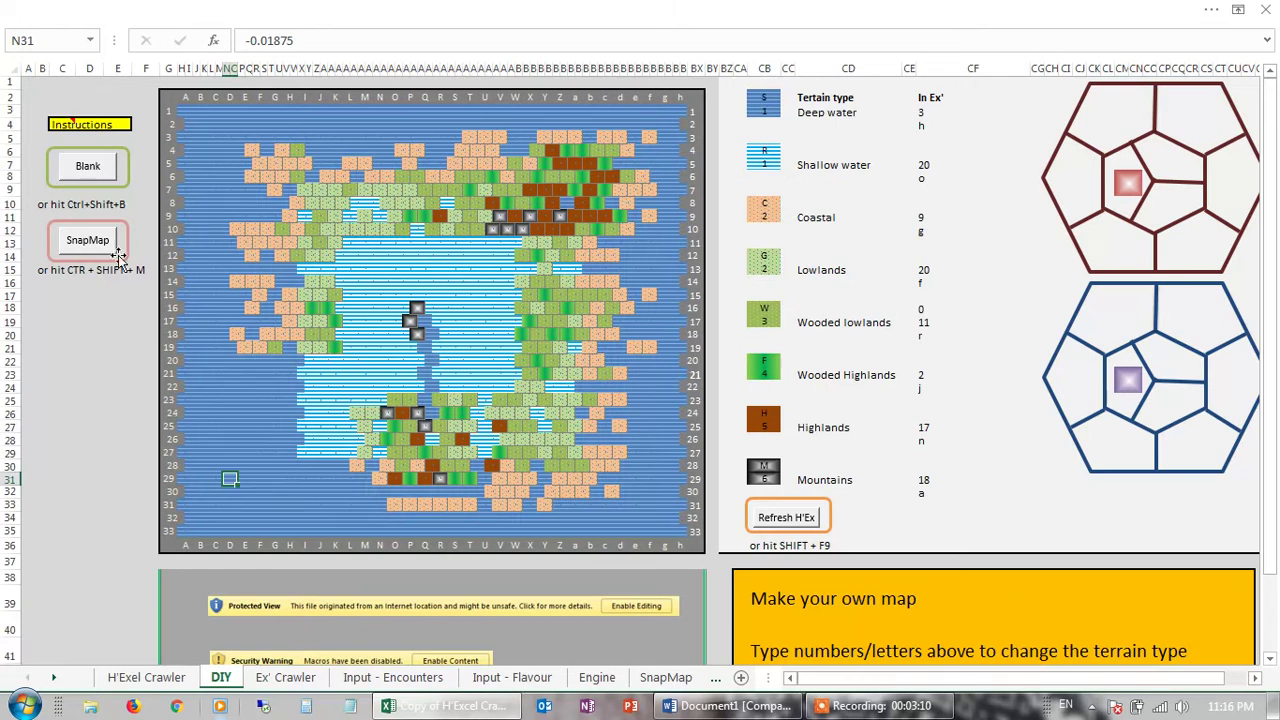
- Snapshot the map to a new SnapMap (2) sheet and remove its map picture
{"action": "left_click", "coordinate": [88, 241]}
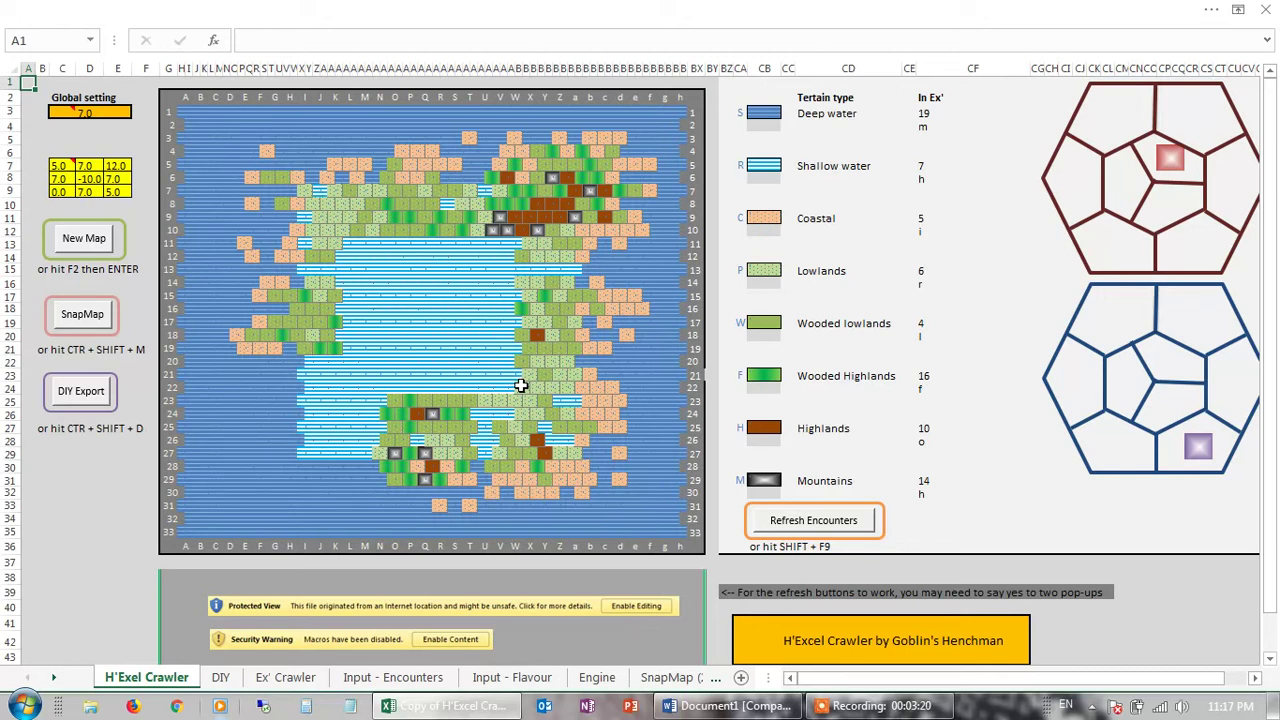
{"action": "left_click", "coordinate": [672, 677]}
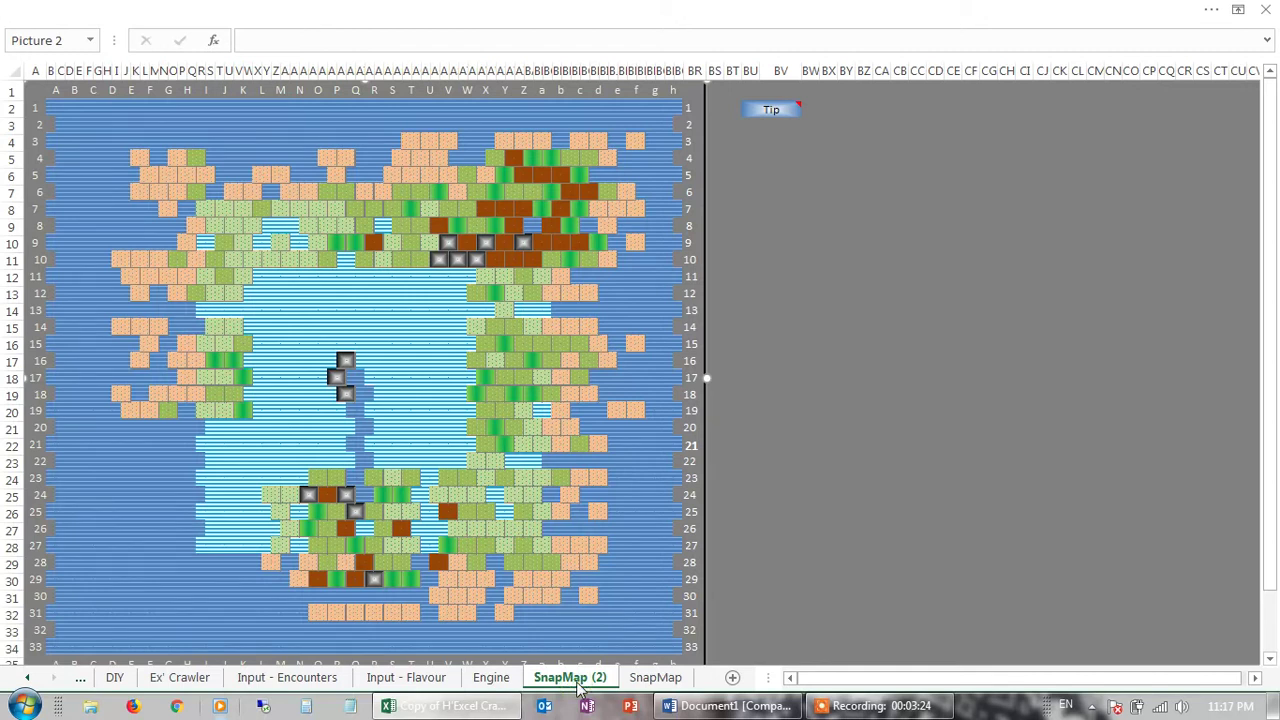
{"action": "left_click_drag", "start_coordinate": [457, 374], "coordinate": [740, 386]}
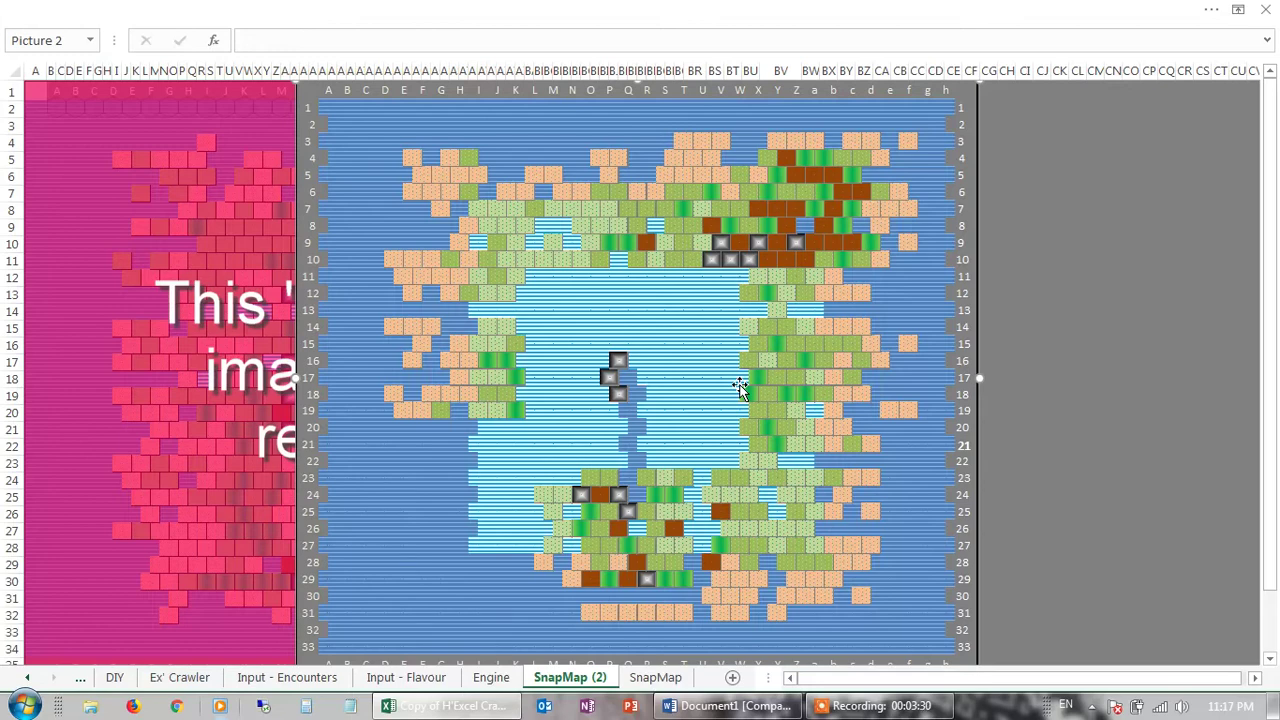
{"action": "key", "text": "Delete"}
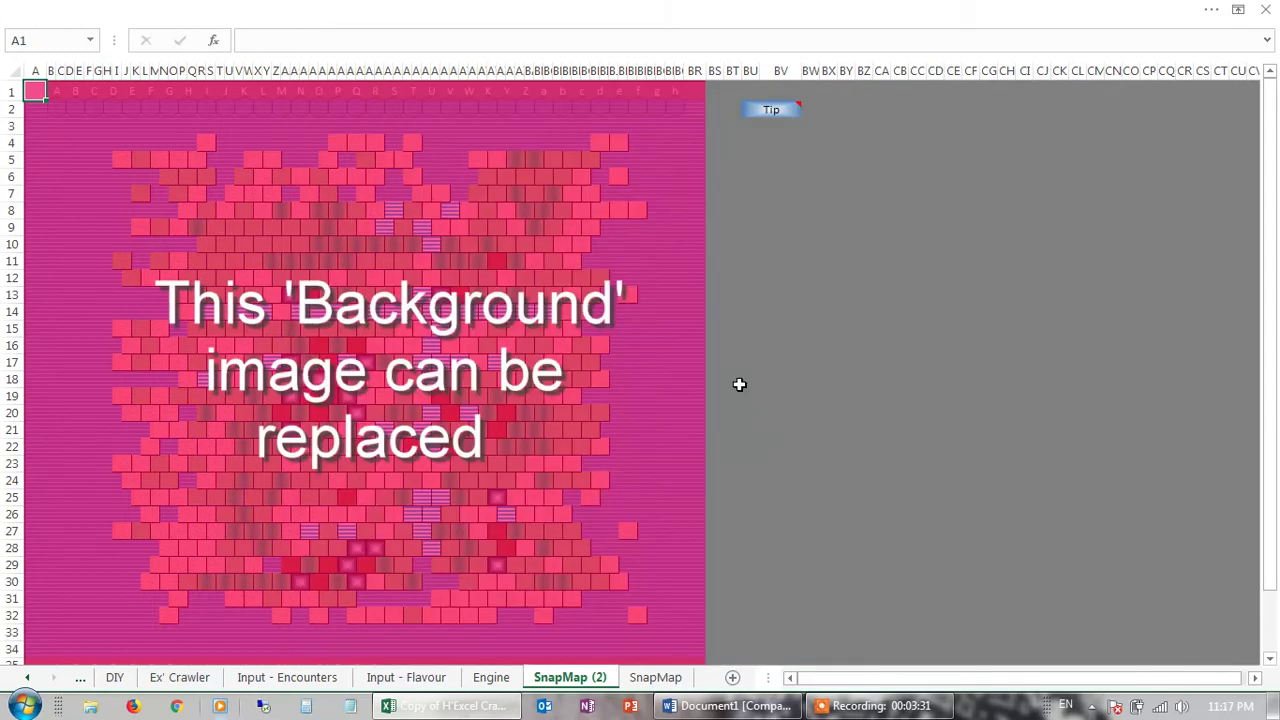
- Paste the map picture into Word and save it to the Desktop as 1.png
{"action": "left_click", "coordinate": [743, 707]}
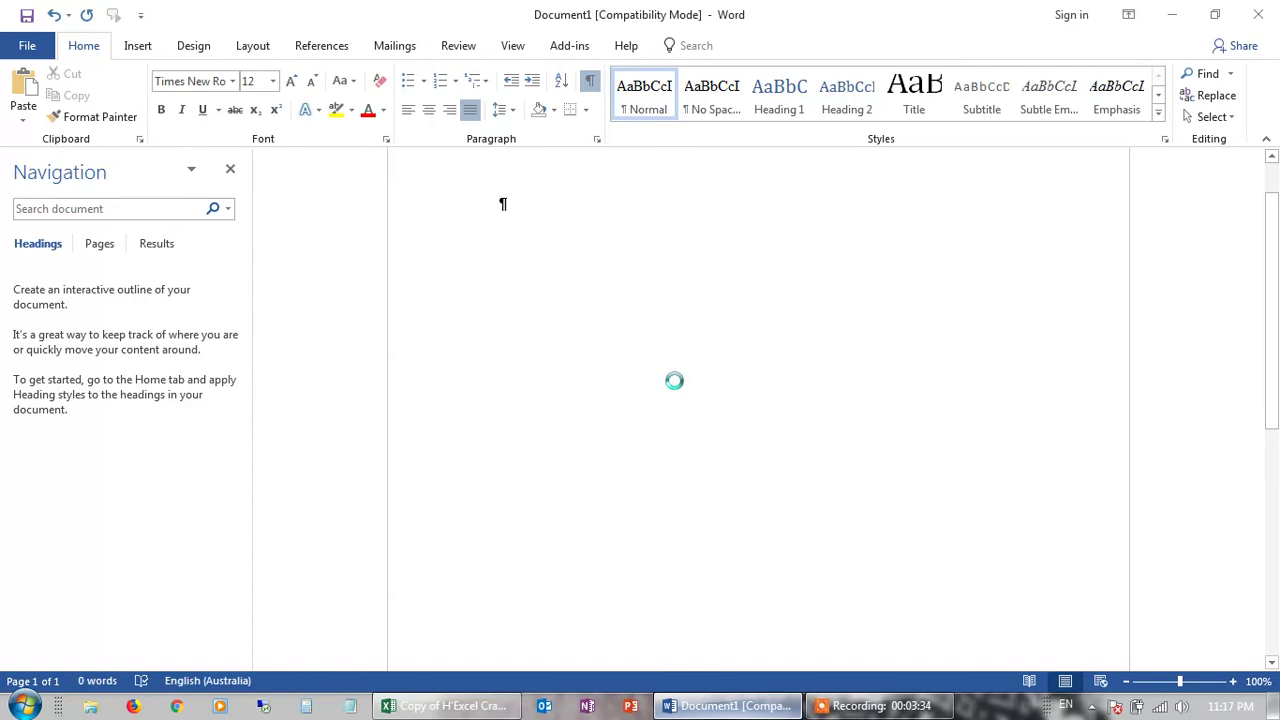
{"action": "key", "text": "ctrl+v"}
{"action": "right_click", "coordinate": [658, 272]}
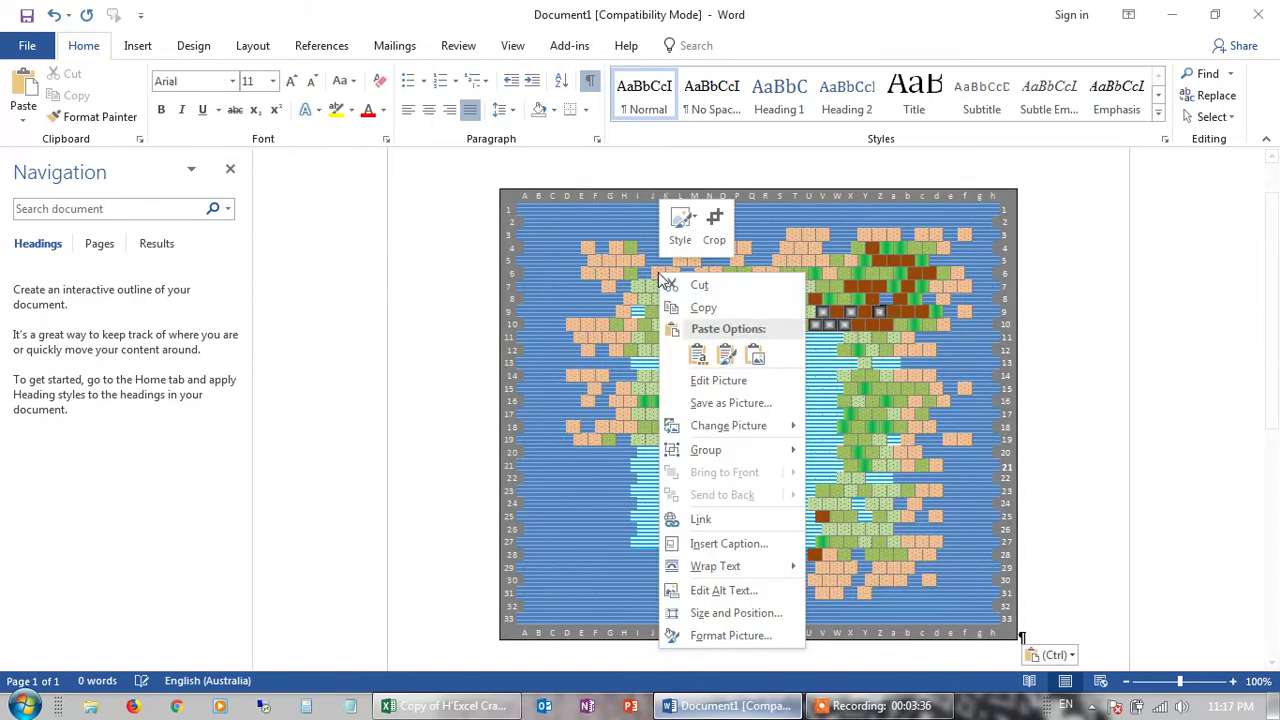
{"action": "left_click", "coordinate": [713, 404]}
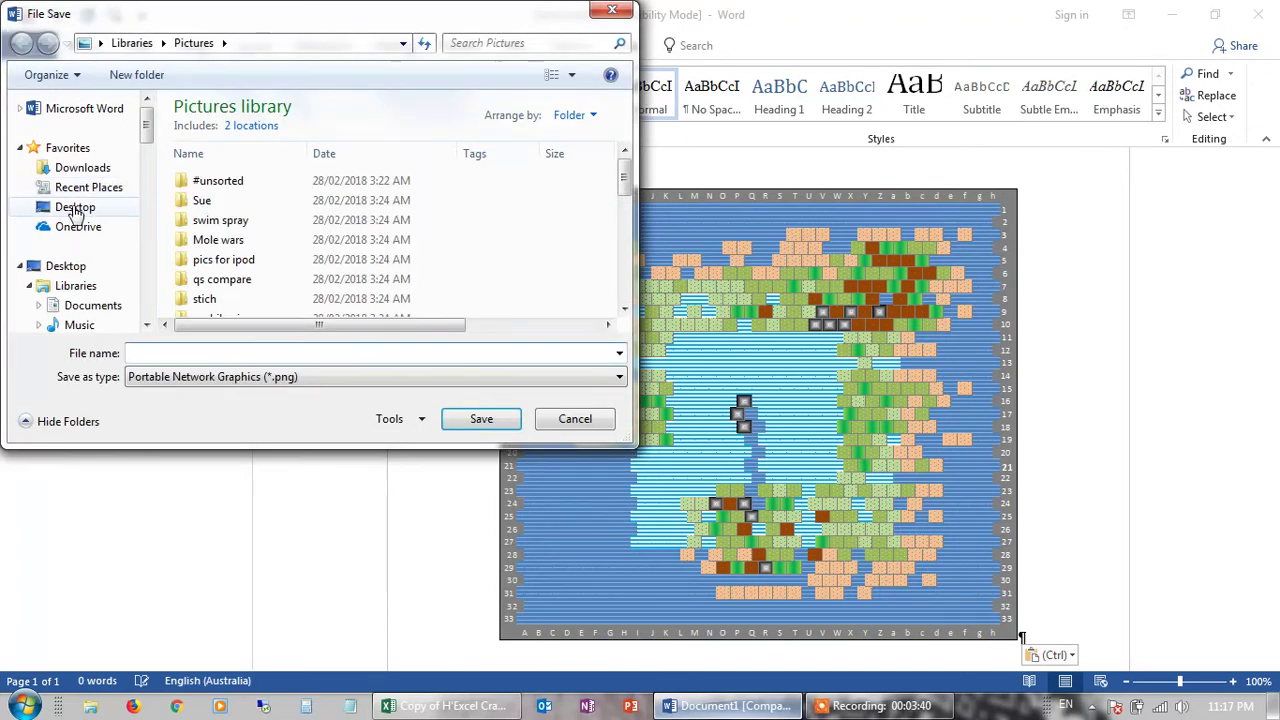
{"action": "left_click", "coordinate": [73, 208]}
{"action": "left_click", "coordinate": [153, 351]}
{"action": "type", "text": "1"}
{"action": "left_click", "coordinate": [478, 420]}
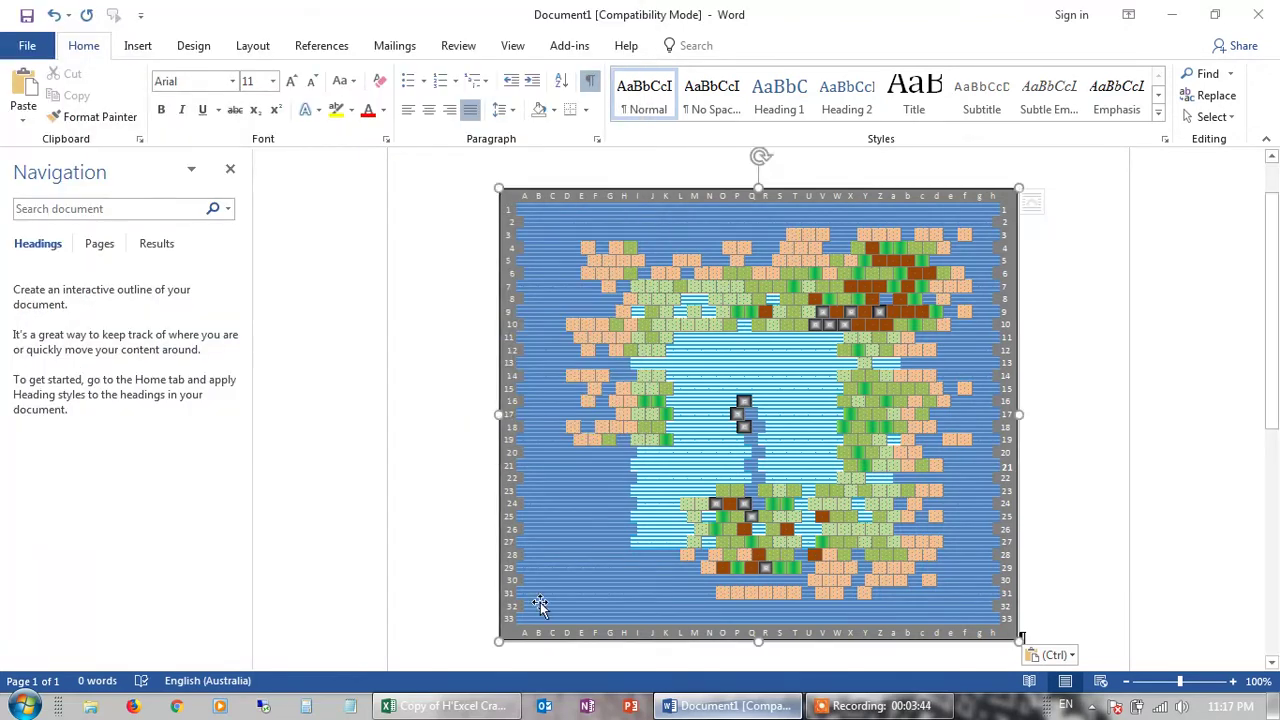
{"action": "key", "text": "alt+Tab"}
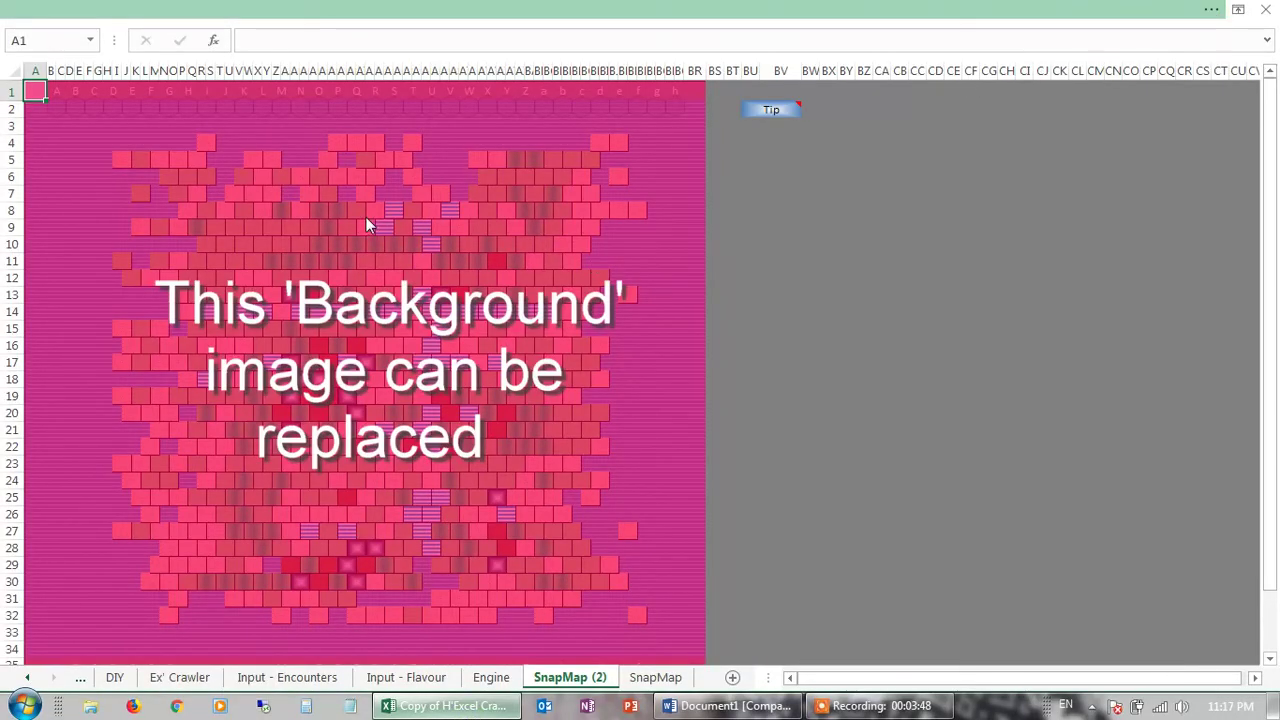
- Delete the pink placeholder background and insert Desktop 1.png as the sheet background
{"action": "key", "text": "alt"}
{"action": "left_click", "coordinate": [210, 48]}
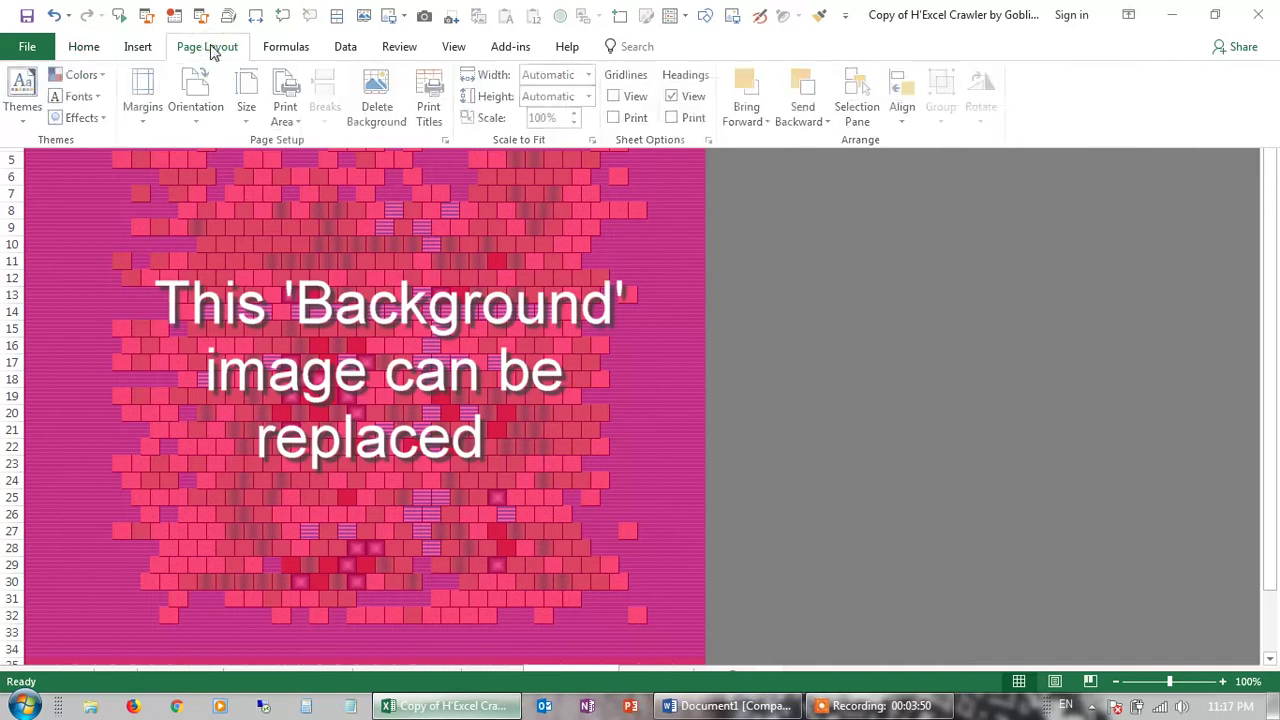
{"action": "left_click", "coordinate": [370, 97]}
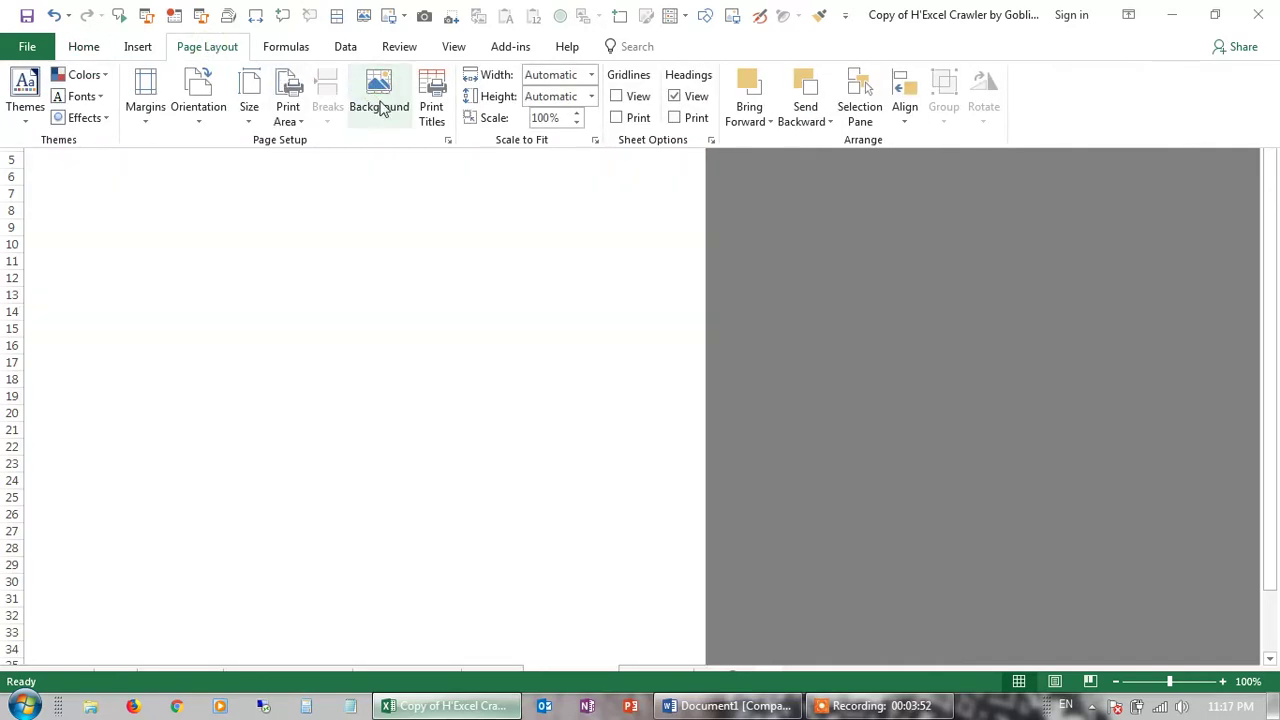
{"action": "left_click", "coordinate": [385, 97]}
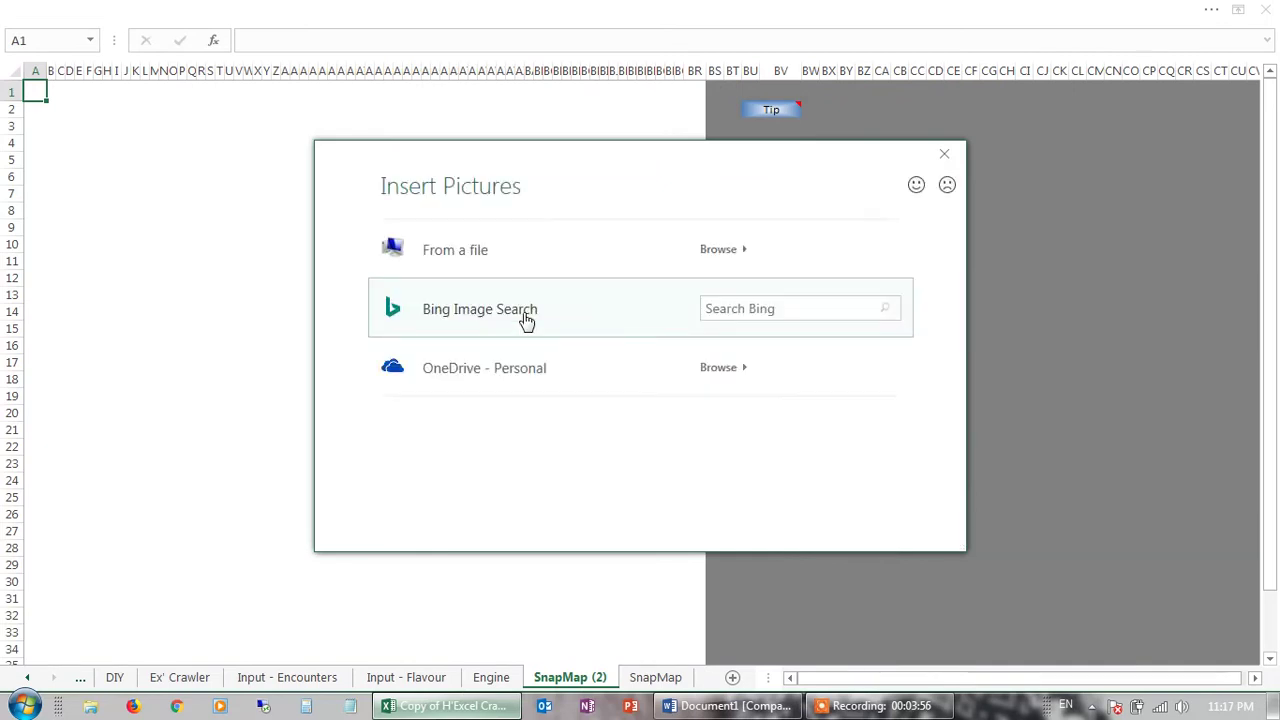
{"action": "left_click", "coordinate": [451, 245]}
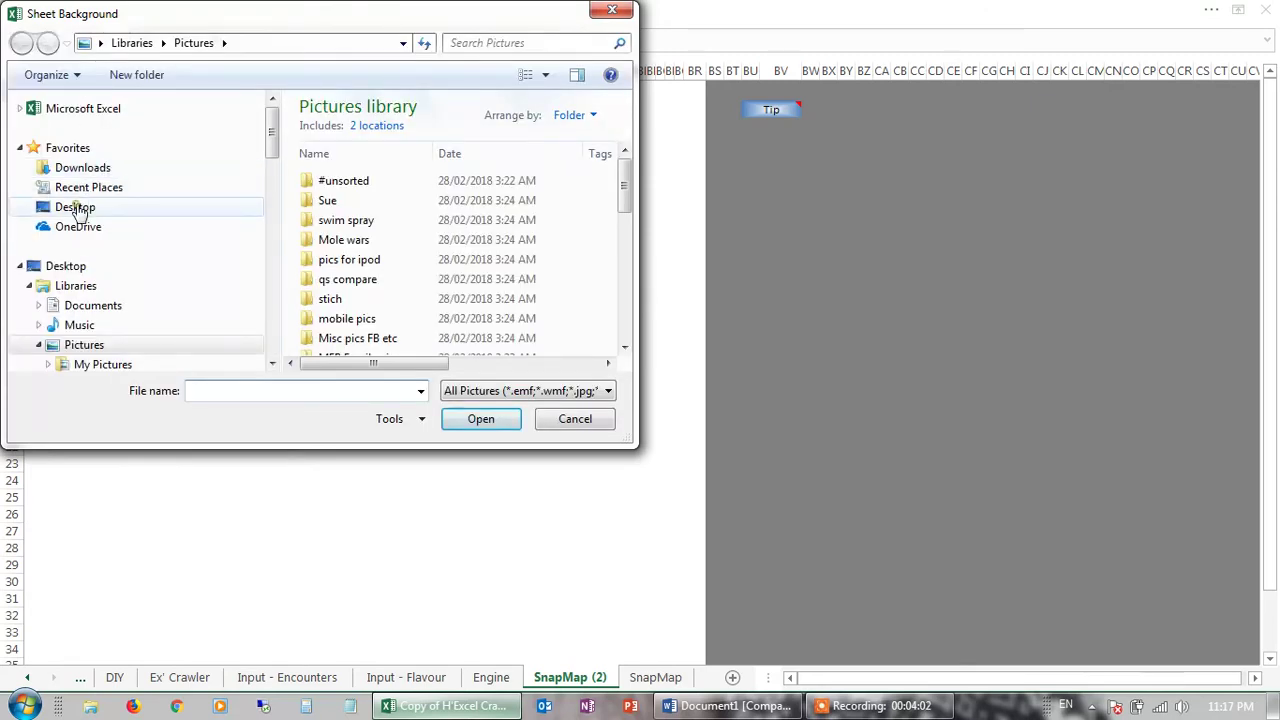
{"action": "left_click", "coordinate": [78, 207]}
{"action": "left_click", "coordinate": [330, 306]}
{"action": "left_click", "coordinate": [472, 420]}
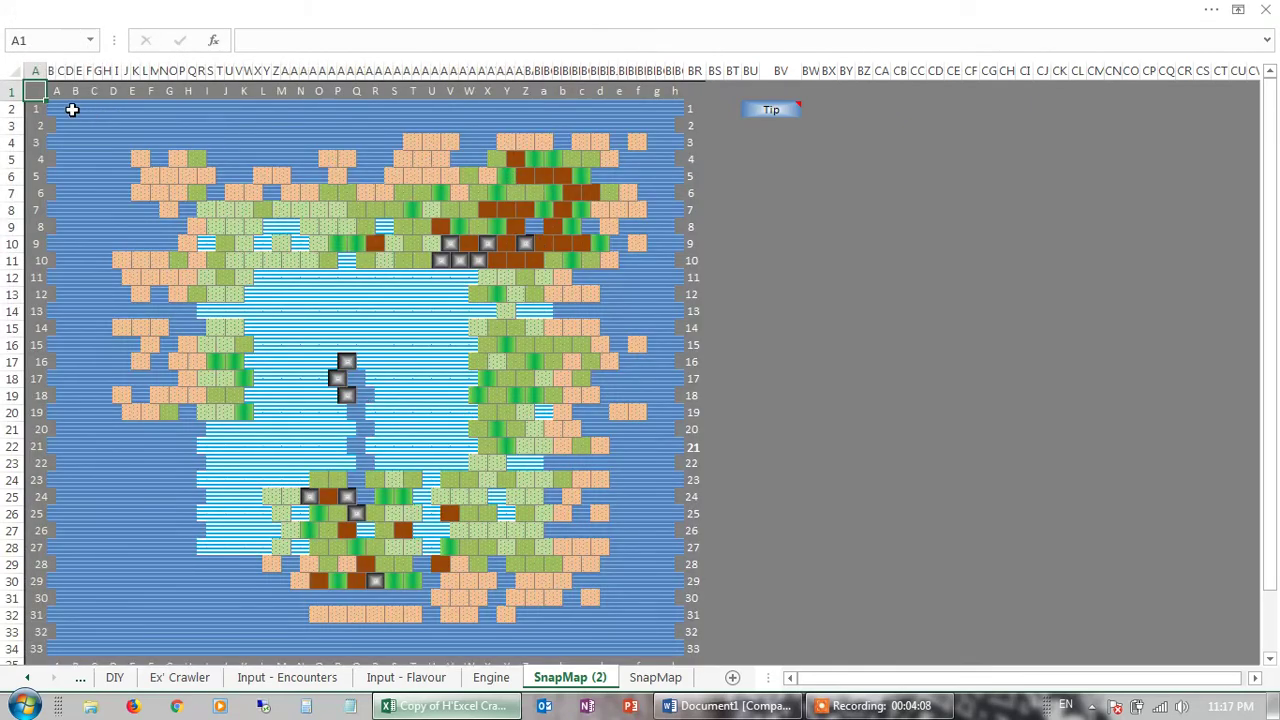
- Check which worksheet cells line up with the hexes on the map background
{"action": "left_click", "coordinate": [495, 263]}
{"action": "left_click", "coordinate": [452, 307]}
{"action": "left_click", "coordinate": [384, 297]}
{"action": "left_click", "coordinate": [322, 360]}
{"action": "left_click", "coordinate": [307, 327]}
{"action": "left_click", "coordinate": [338, 277]}
{"action": "left_click", "coordinate": [396, 316]}
{"action": "left_click", "coordinate": [436, 394]}
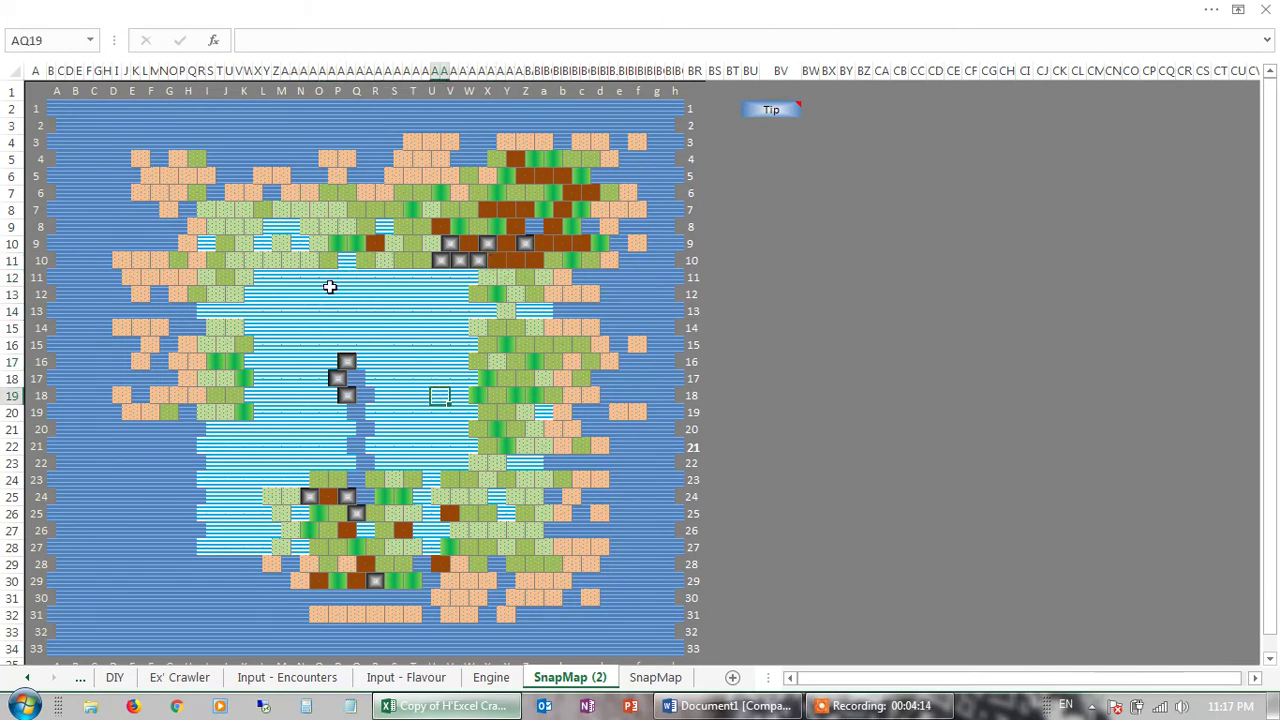
- Enter the label 12 in cell AF10 and A in cell V18
{"action": "left_click", "coordinate": [335, 244]}
{"action": "type", "text": "12"}
{"action": "left_click", "coordinate": [337, 411]}
{"action": "left_click", "coordinate": [244, 378]}
{"action": "type", "text": "A"}
{"action": "left_click", "coordinate": [262, 412]}
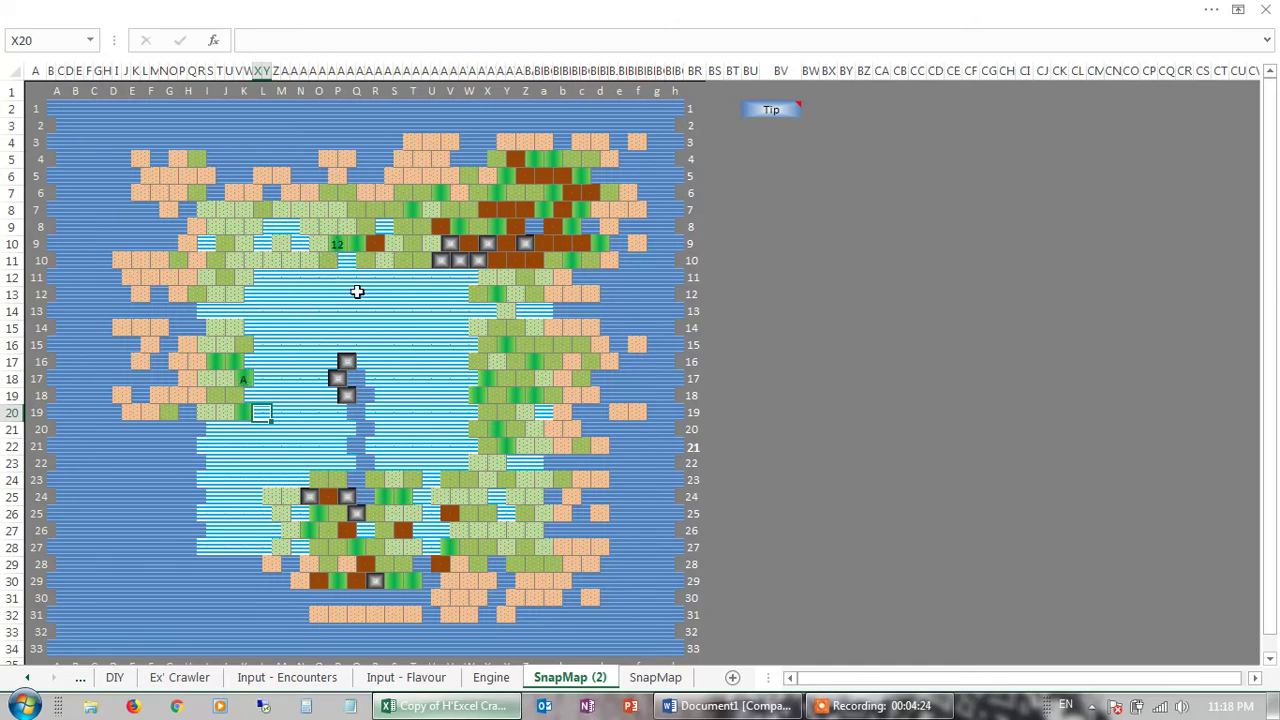
- Add a comment 'Ratman village' to cell AF10, replacing the default header text
{"action": "right_click", "coordinate": [337, 246]}
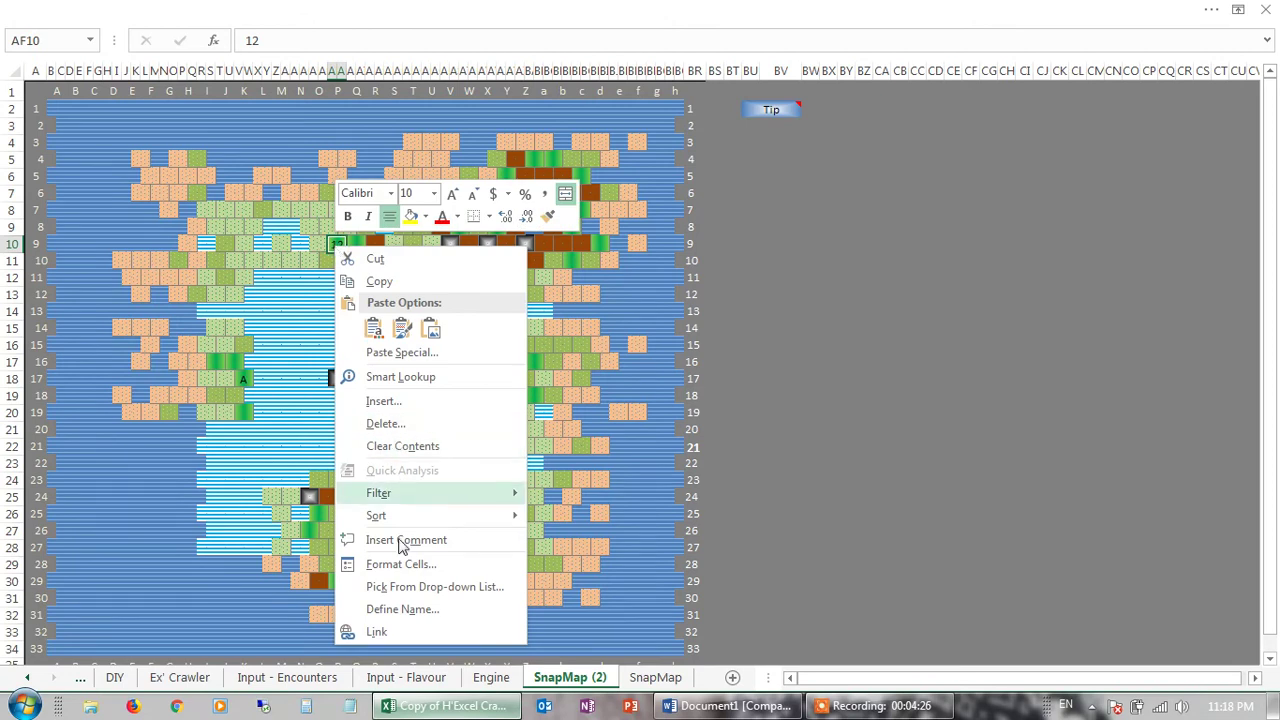
{"action": "left_click", "coordinate": [406, 540]}
{"action": "triple_click", "coordinate": [372, 234]}
{"action": "type", "text": "Ratman village"}
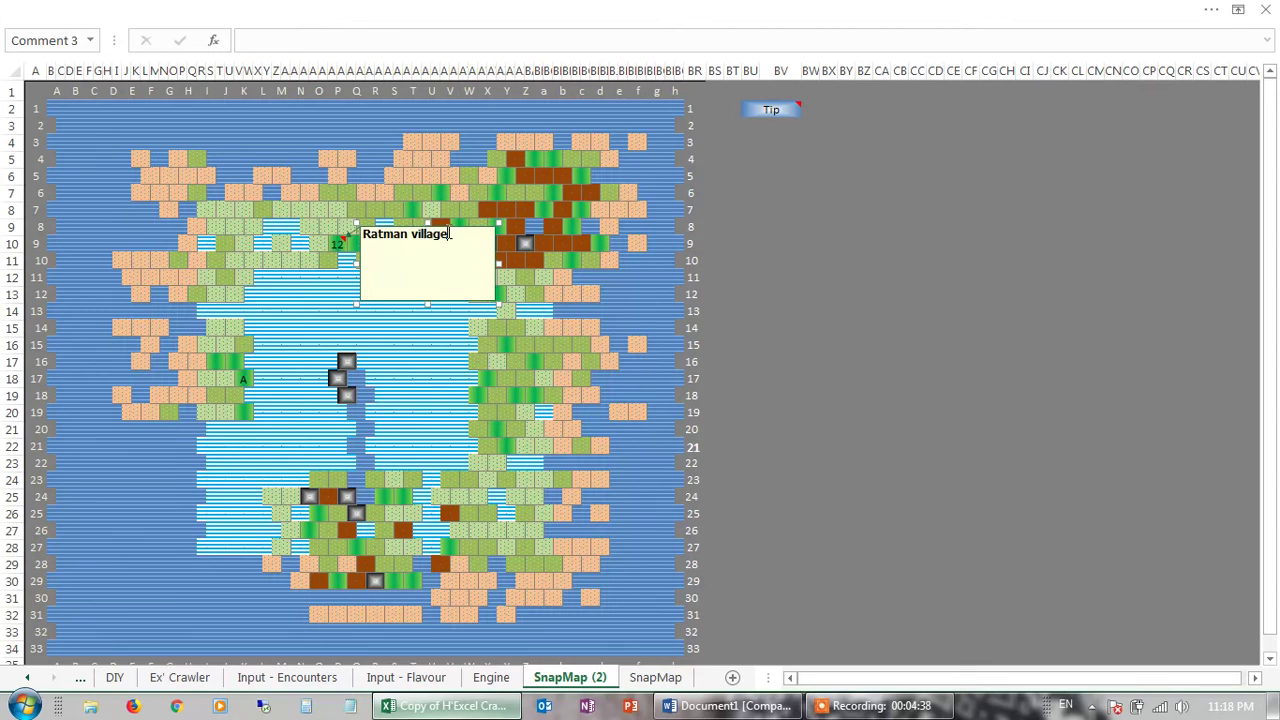
{"action": "left_click", "coordinate": [412, 376]}
- Add a comment 'NPC hut' to cell V18
{"action": "right_click", "coordinate": [247, 378]}
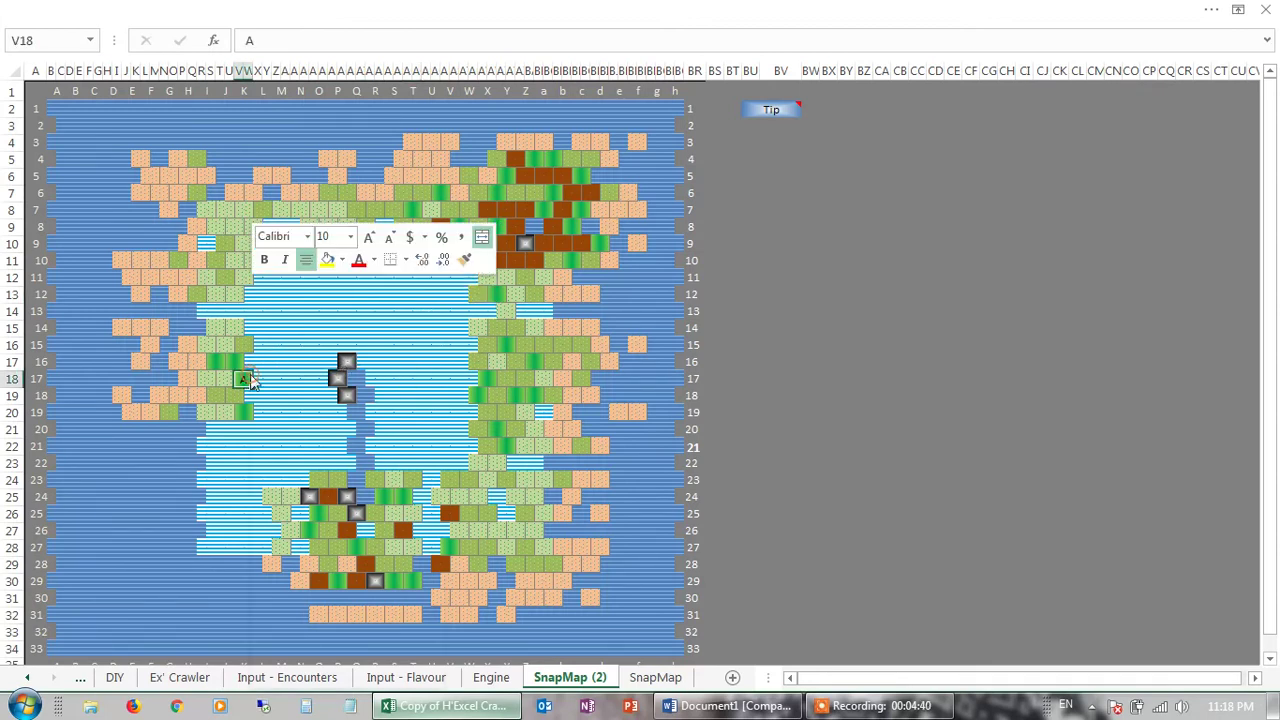
{"action": "left_click", "coordinate": [325, 584]}
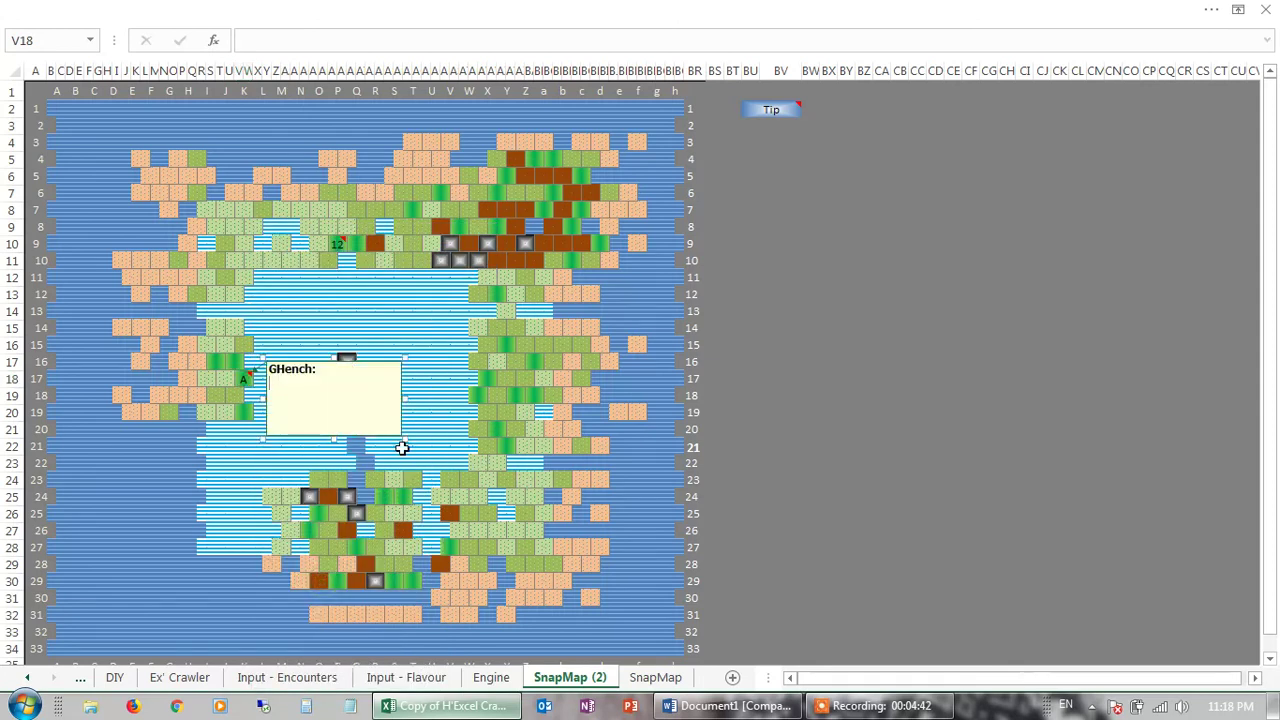
{"action": "left_click", "coordinate": [261, 364]}
{"action": "type", "text": "NPC hub"}
{"action": "left_click", "coordinate": [260, 548]}
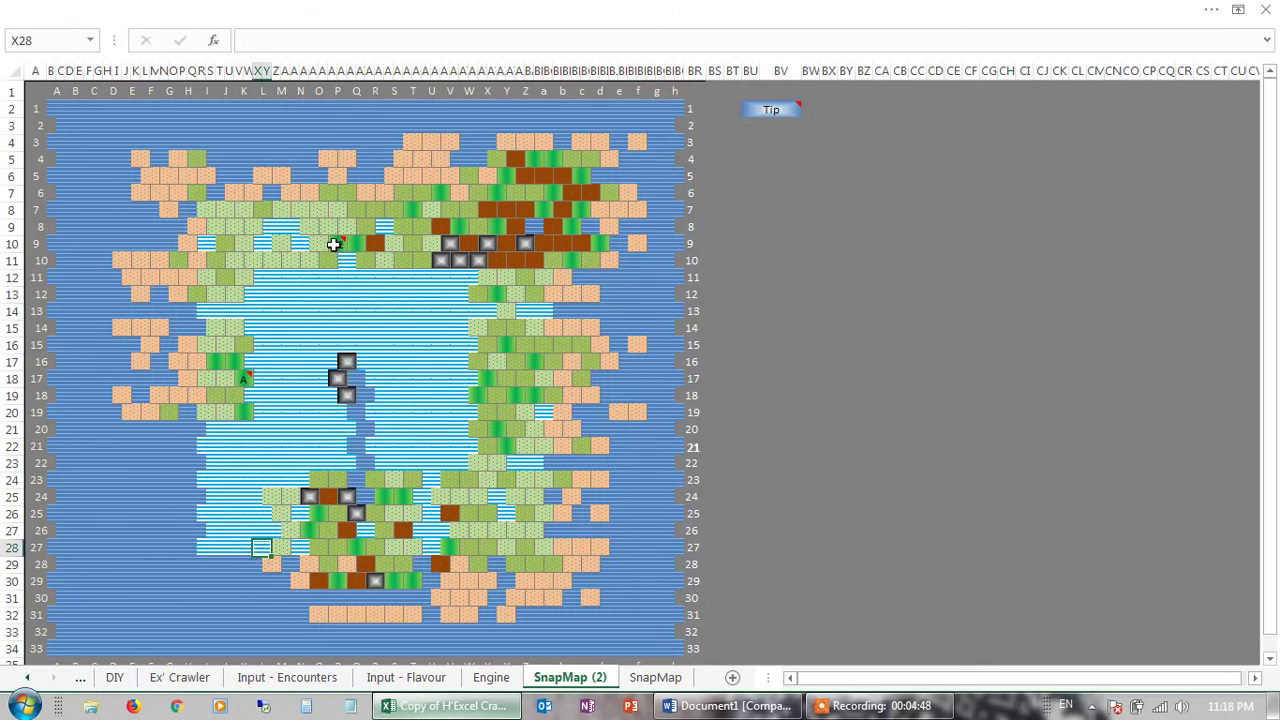
{"action": "mouse_move", "coordinate": [249, 374]}
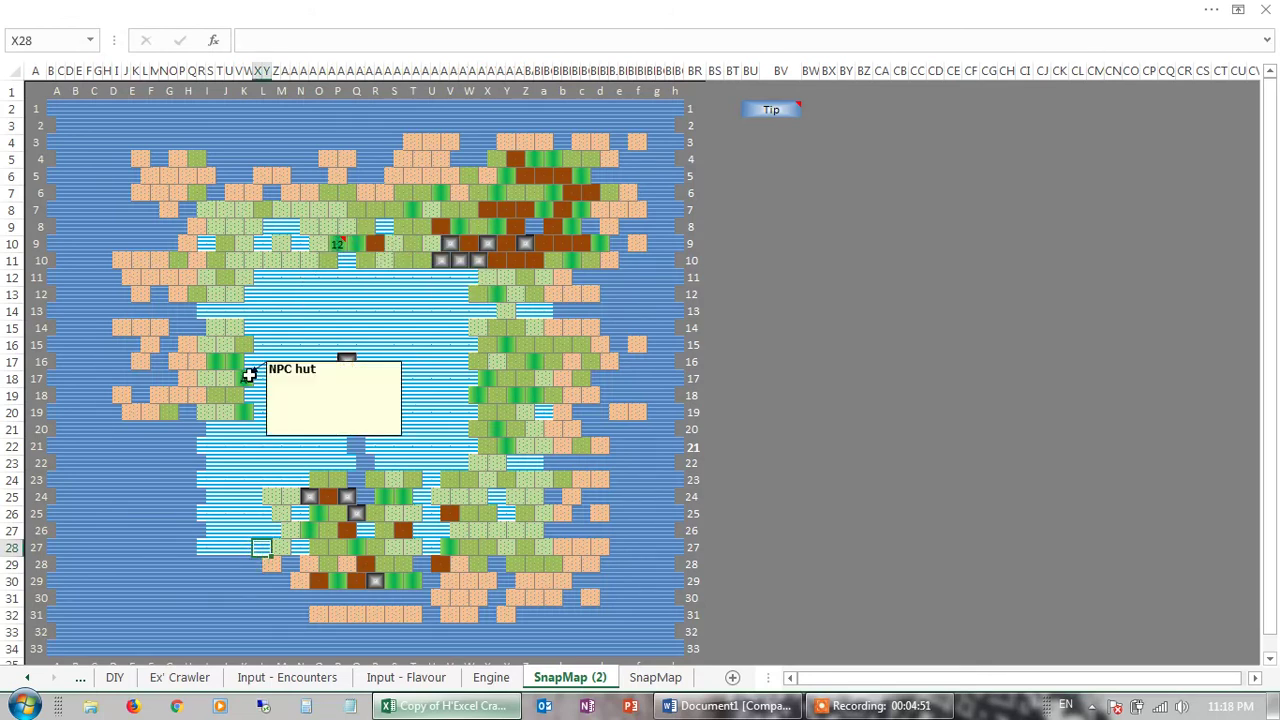